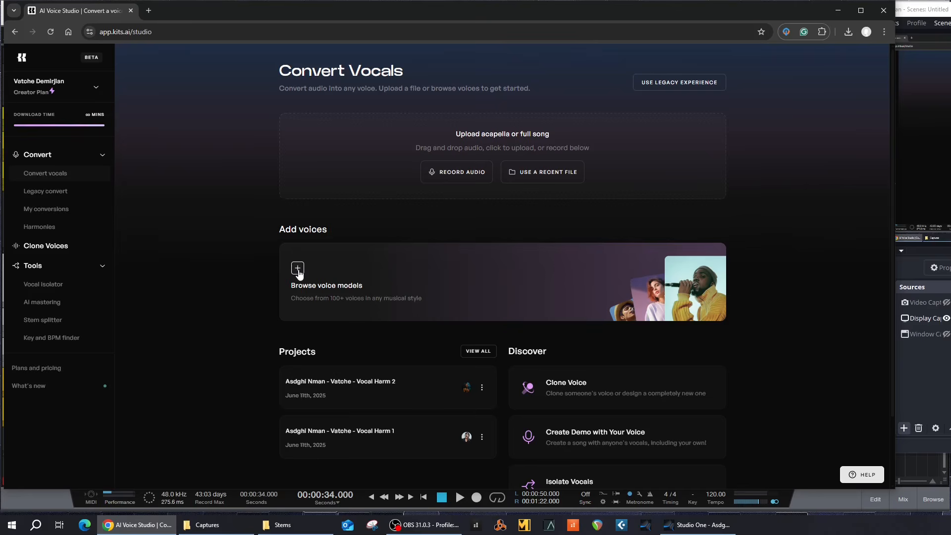
Step: Open the Select a voice catalogue from Browse voice models on the Convert Vocals page
{"action": "left_click", "coordinate": [298, 269]}
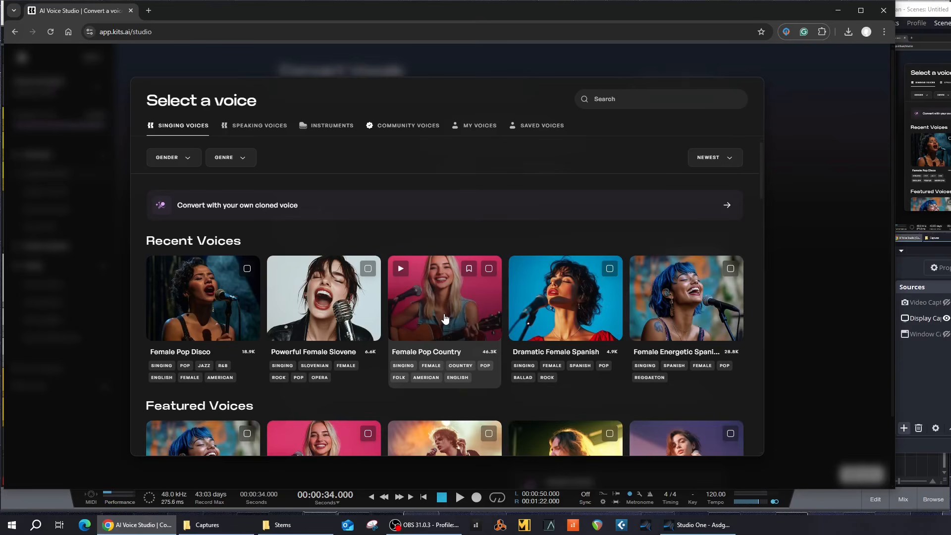
{"action": "scroll", "coordinate": [444, 319], "scroll_direction": "down", "scroll_amount": 3}
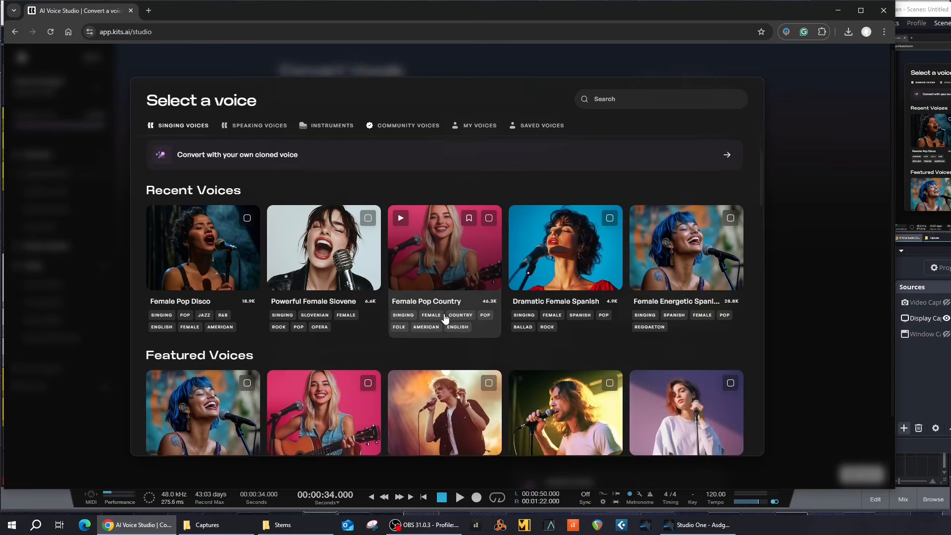
{"action": "scroll", "coordinate": [445, 319], "scroll_direction": "down", "scroll_amount": 3}
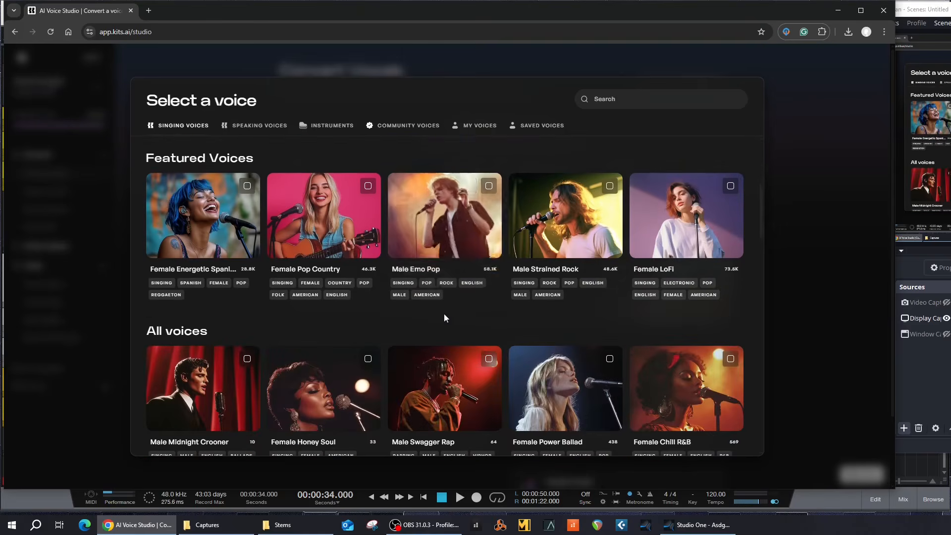
{"action": "scroll", "coordinate": [444, 318], "scroll_direction": "down", "scroll_amount": 3}
{"action": "scroll", "coordinate": [445, 319], "scroll_direction": "down", "scroll_amount": 7}
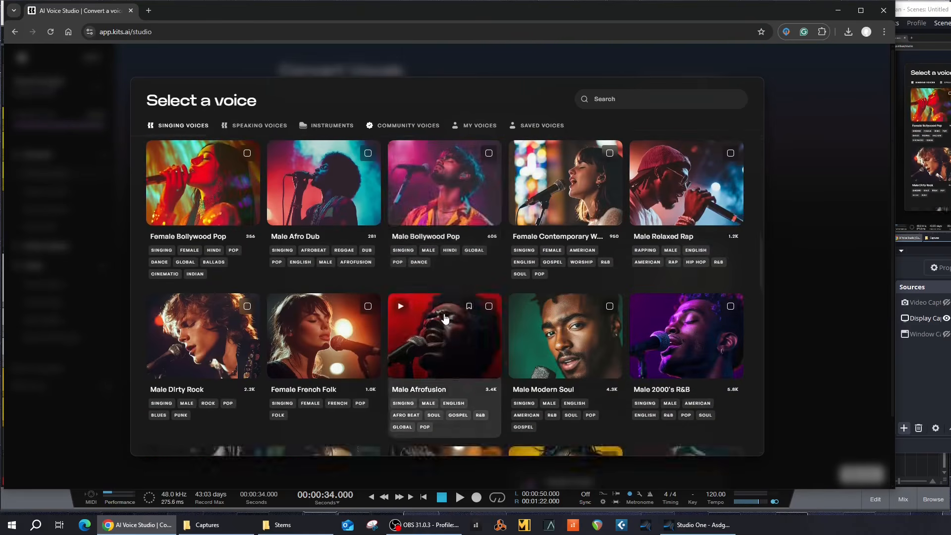
{"action": "scroll", "coordinate": [445, 319], "scroll_direction": "down", "scroll_amount": 8}
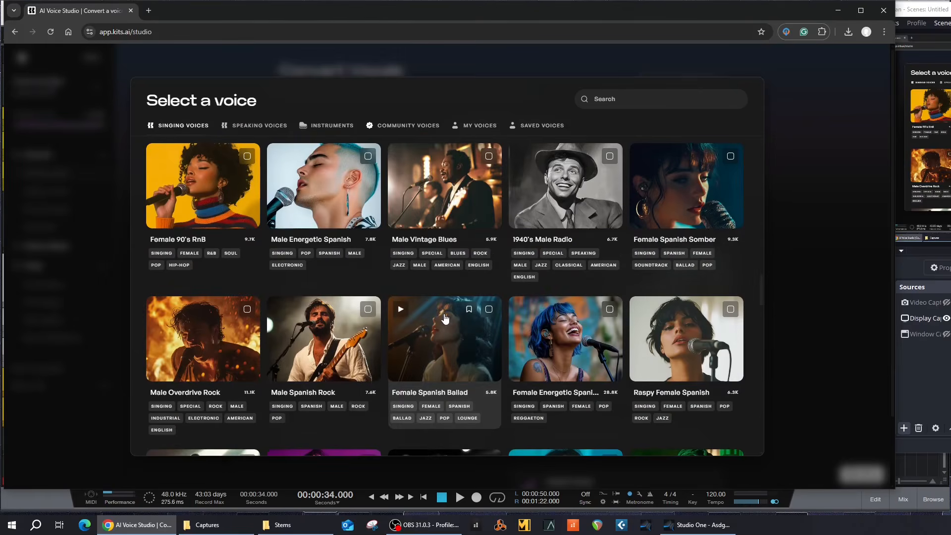
{"action": "scroll", "coordinate": [444, 319], "scroll_direction": "down", "scroll_amount": 10}
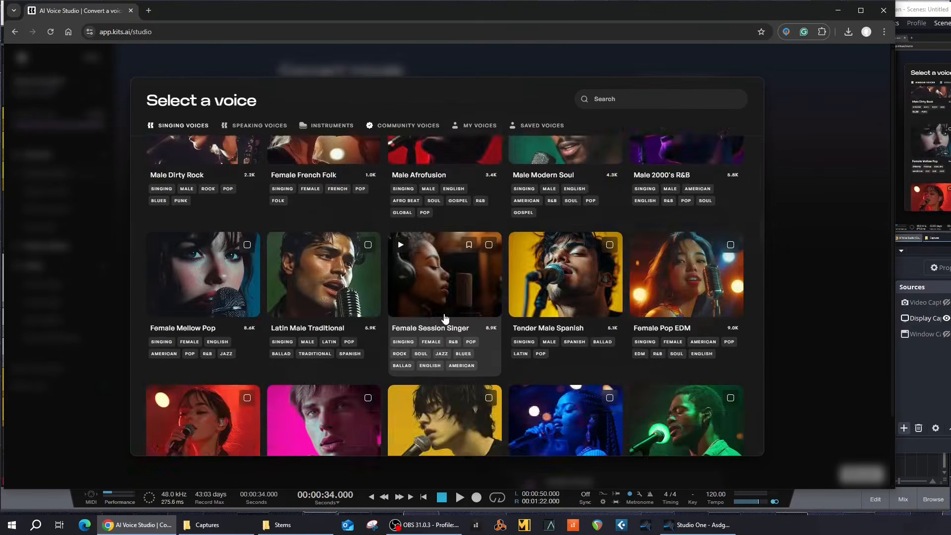
{"action": "scroll", "coordinate": [445, 319], "scroll_direction": "up", "scroll_amount": 10}
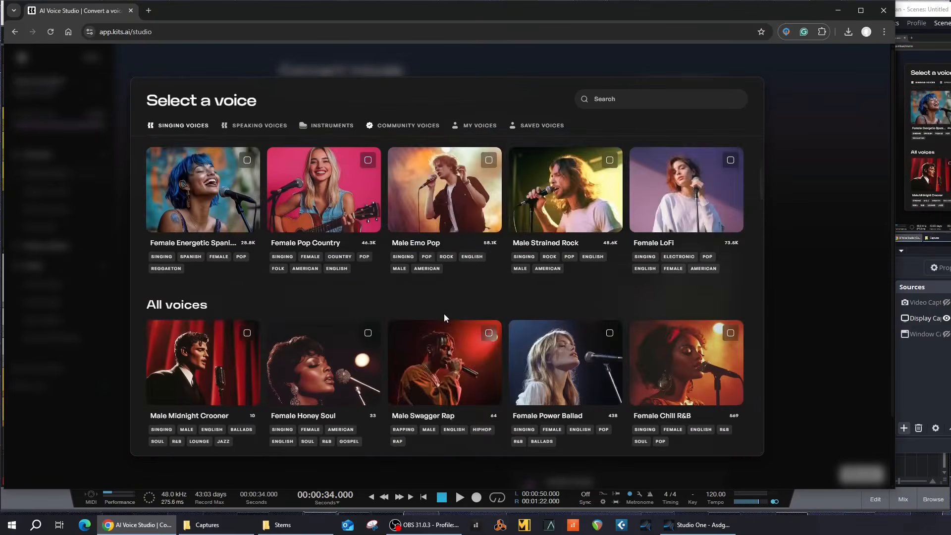
{"action": "scroll", "coordinate": [445, 319], "scroll_direction": "up", "scroll_amount": 2}
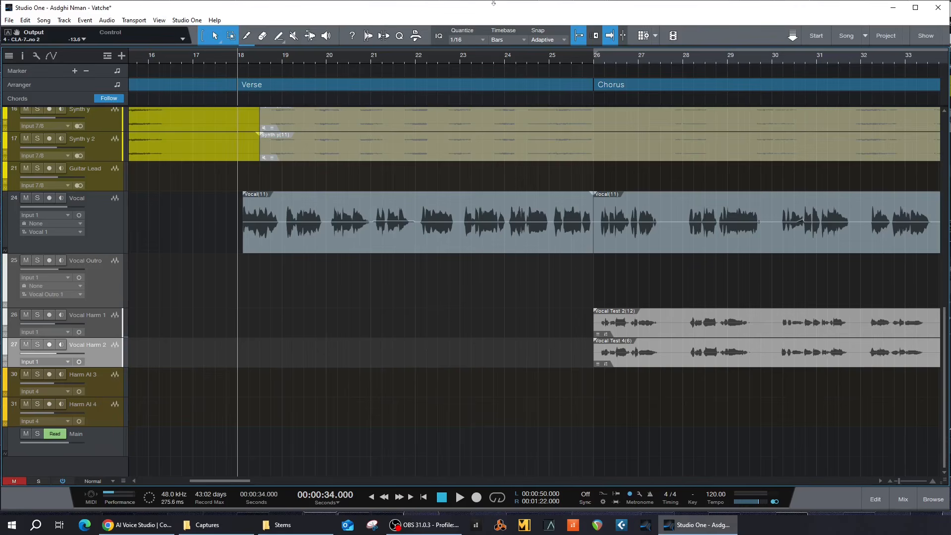
Step: Select the Vocal, Vocal Harm 1 and Vocal Harm 2 tracks, play the song, then show the mixer
{"action": "left_click", "coordinate": [94, 228]}
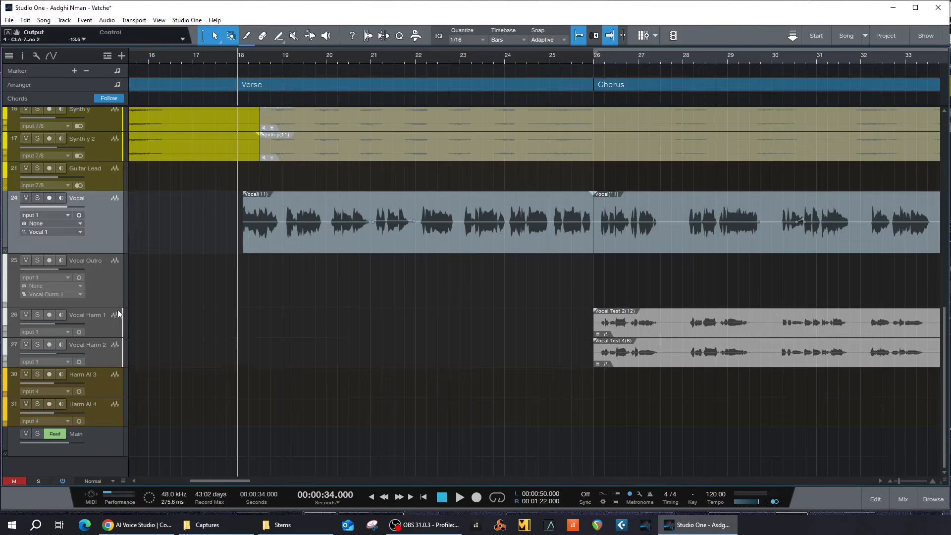
{"action": "left_click", "coordinate": [99, 323]}
{"action": "left_click", "coordinate": [98, 363]}
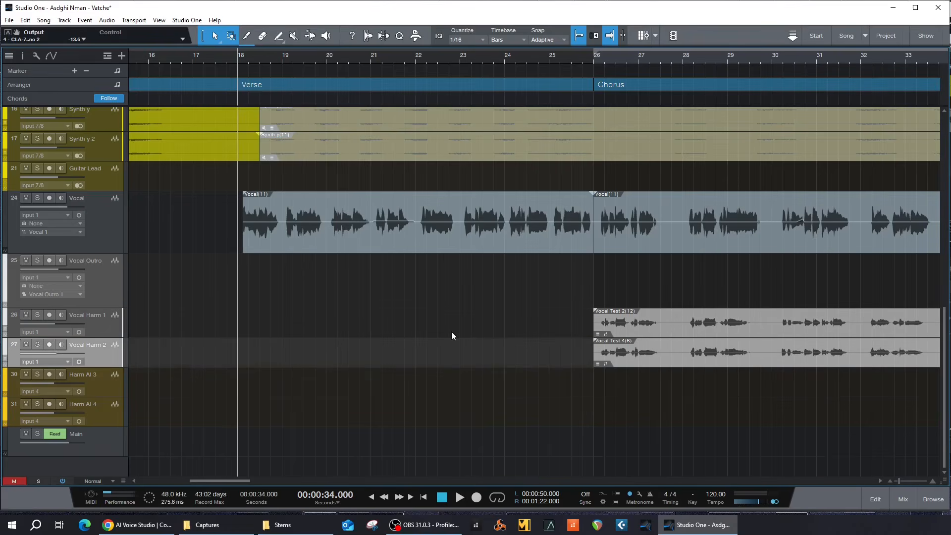
{"action": "key", "text": "space"}
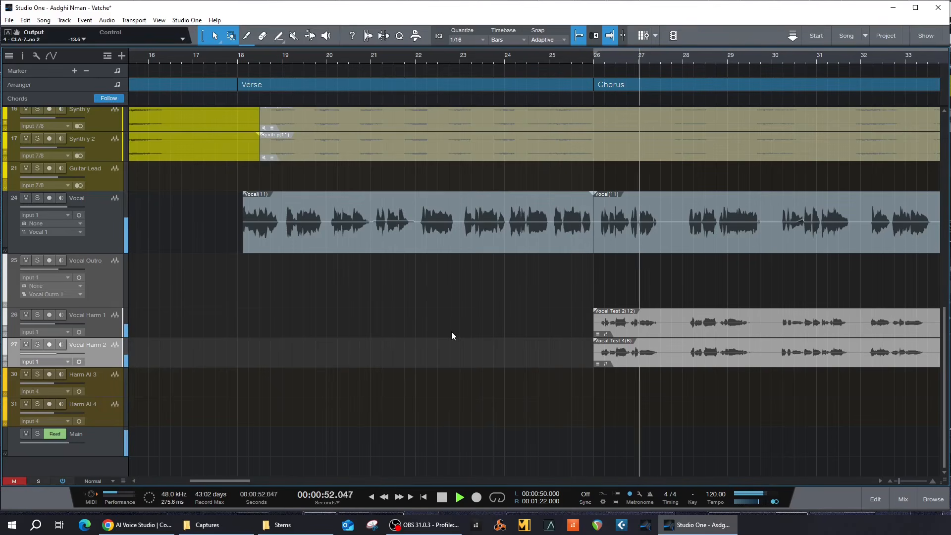
{"action": "left_click", "coordinate": [902, 501]}
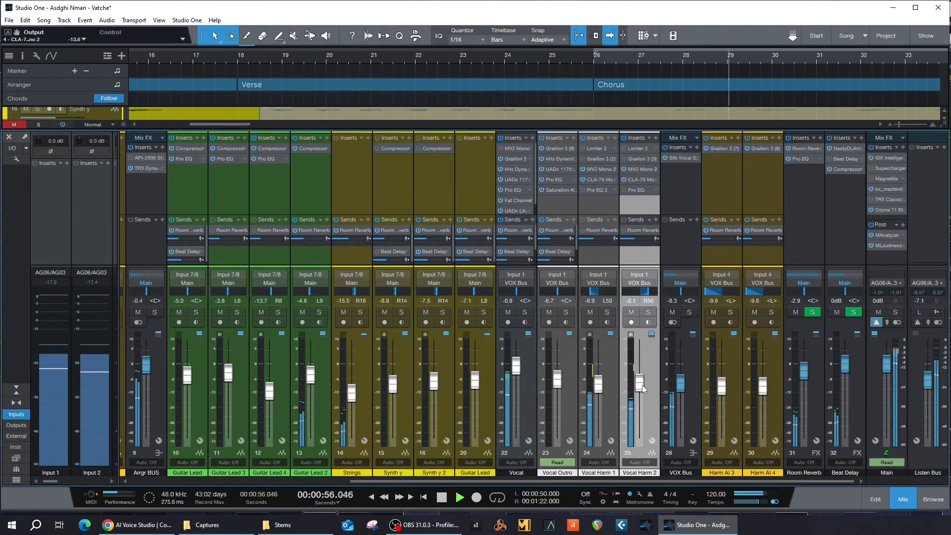
Step: Raise the Vocal Harm 2 fader from -8.1 to -7.5 dB and close the mixer
{"action": "scroll", "coordinate": [643, 386], "scroll_direction": "up", "scroll_amount": 1}
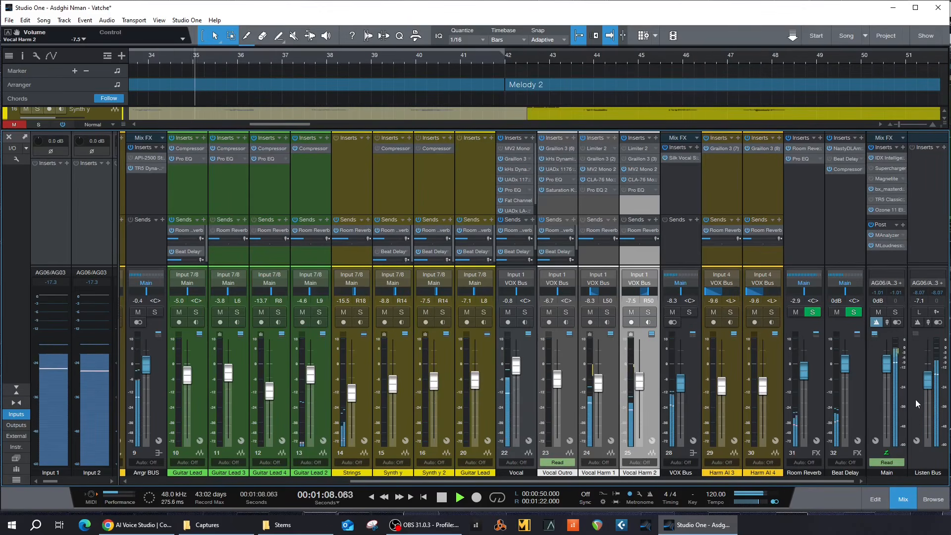
{"action": "left_click", "coordinate": [901, 496]}
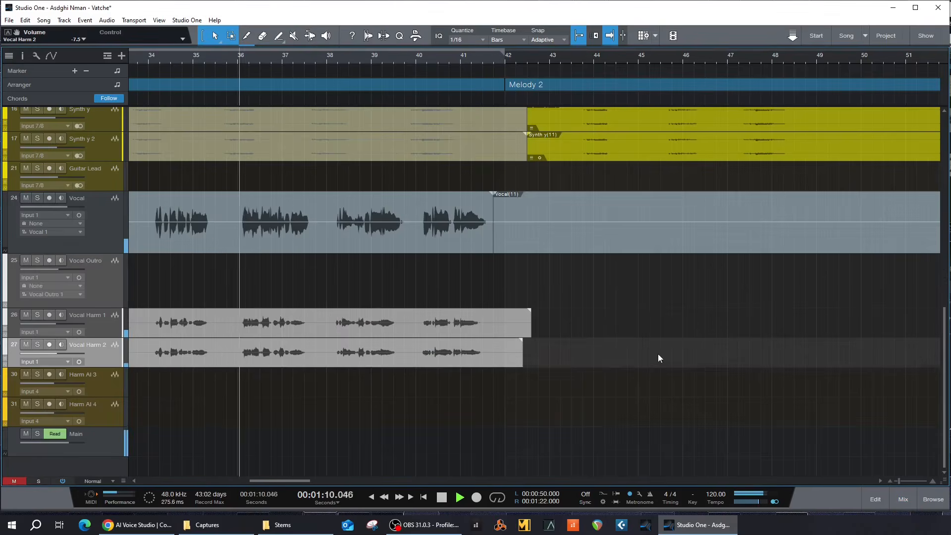
Step: Trim the right edge of both Vocal Harm events to bar 42, then scroll back to the Chorus
{"action": "left_click_drag", "start_coordinate": [530, 331], "coordinate": [504, 332]}
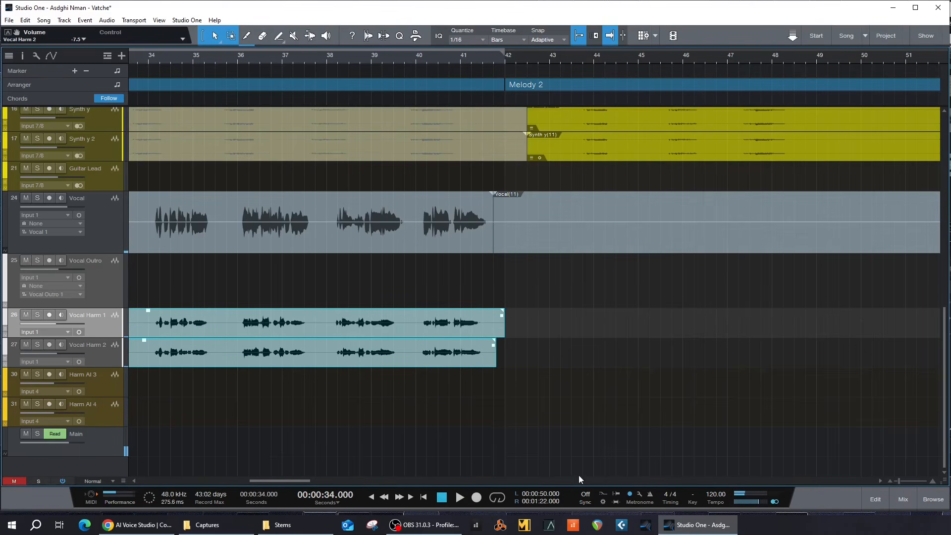
{"action": "left_click_drag", "start_coordinate": [296, 484], "coordinate": [266, 484]}
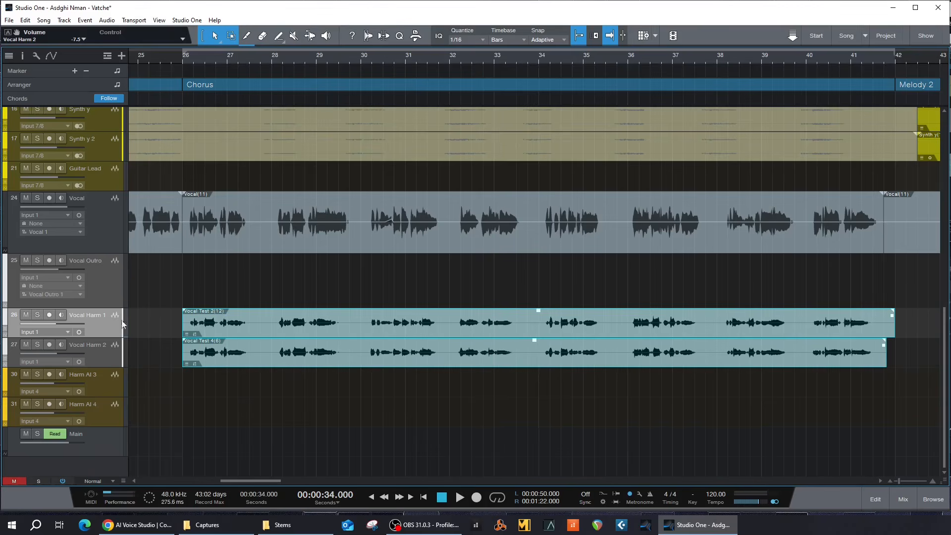
Step: Solo the grouped Vocal Harm tracks and dissolve their track group
{"action": "left_click", "coordinate": [37, 316]}
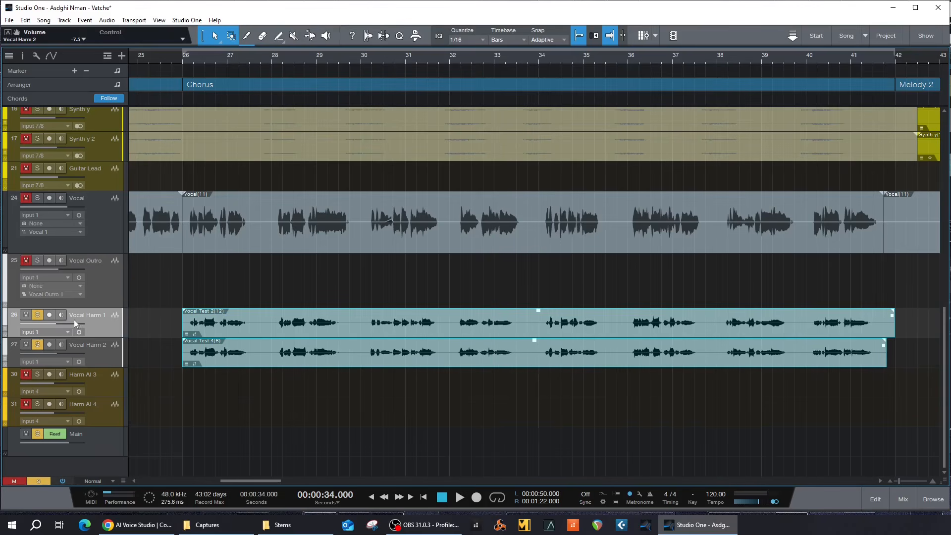
{"action": "right_click", "coordinate": [101, 326]}
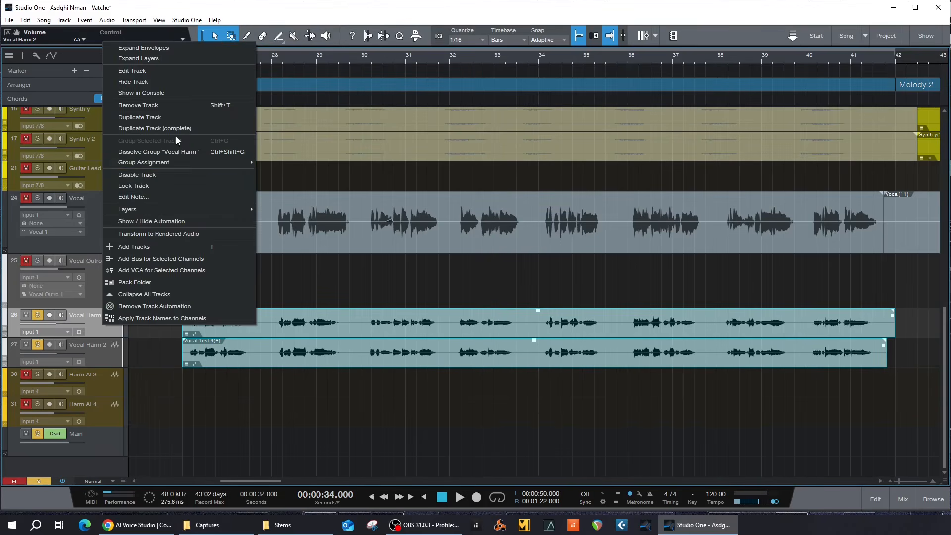
{"action": "left_click", "coordinate": [177, 151]}
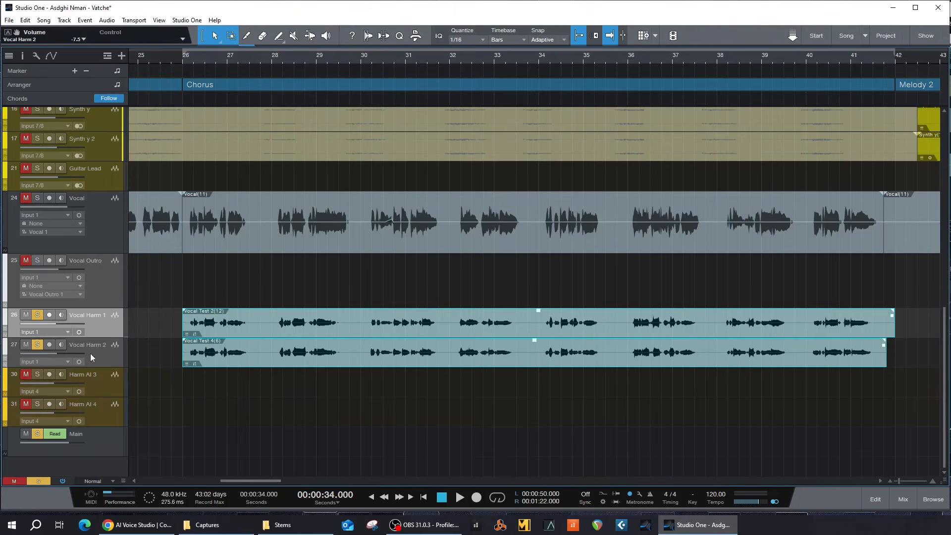
Step: Shorten the end of the Vocal Test 2 event slightly, then deselect it
{"action": "left_click", "coordinate": [104, 359]}
{"action": "left_click", "coordinate": [99, 326]}
{"action": "left_click", "coordinate": [901, 361]}
{"action": "left_click", "coordinate": [898, 331]}
{"action": "left_click", "coordinate": [899, 357]}
{"action": "left_click_drag", "start_coordinate": [894, 324], "coordinate": [885, 326]}
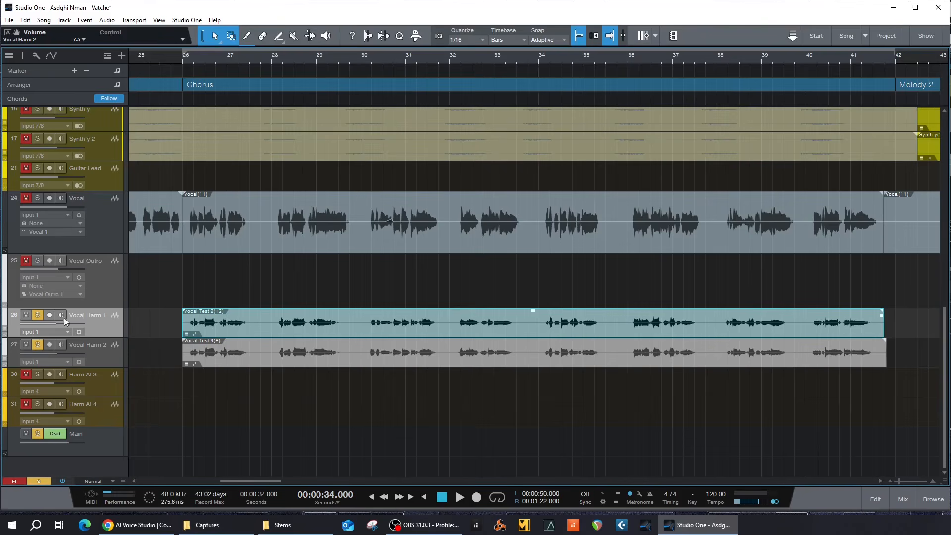
{"action": "left_click", "coordinate": [183, 64]}
Step: Play the chorus from bar 26, unsolo Vocal Harm 1, and replay with only Vocal Harm 2 soloed
{"action": "left_click", "coordinate": [181, 59]}
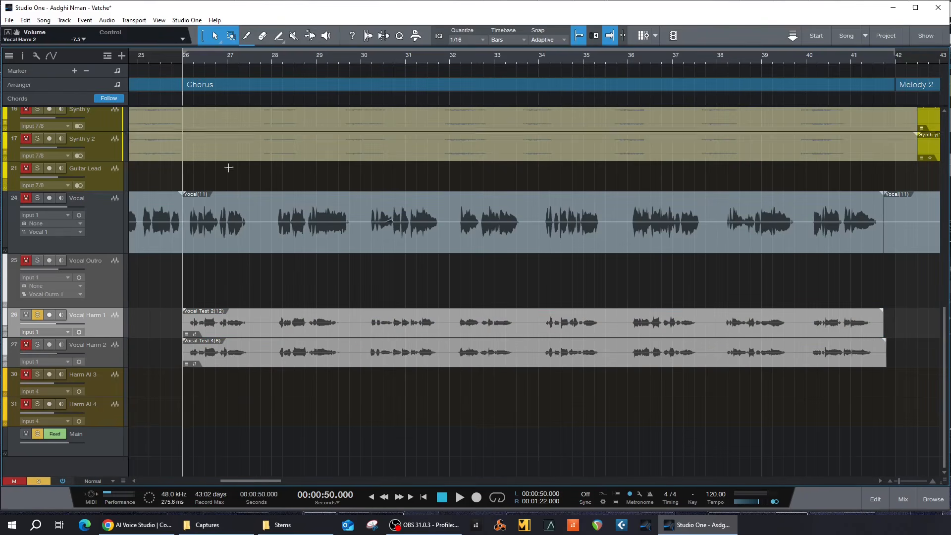
{"action": "key", "text": "space"}
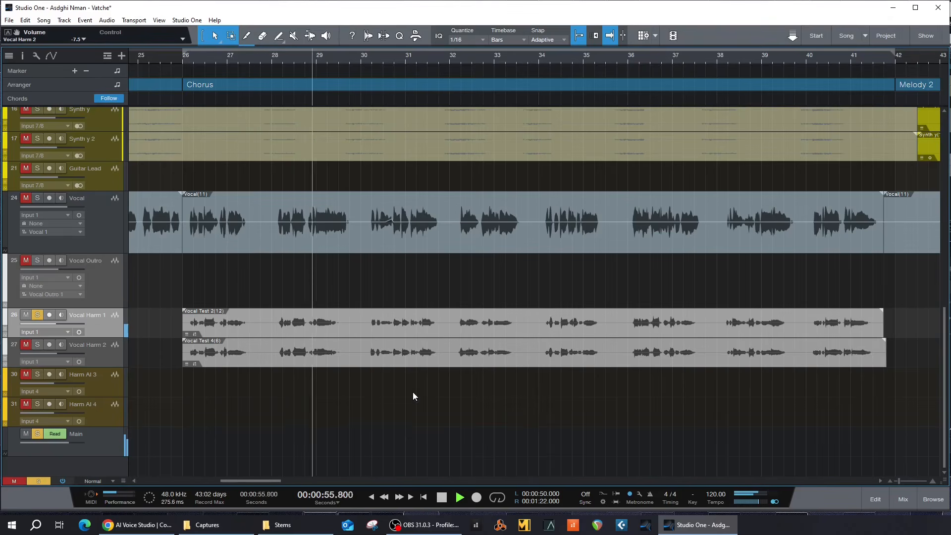
{"action": "key", "text": "space"}
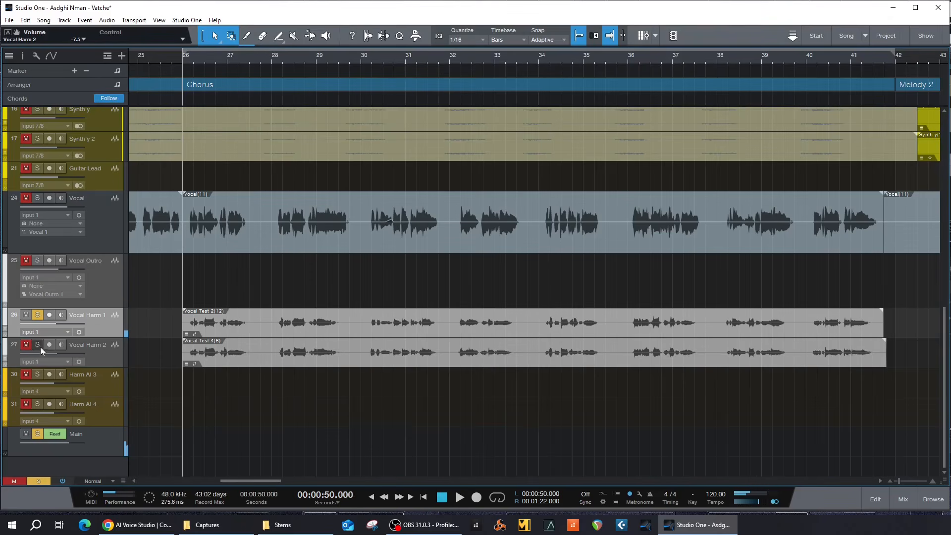
{"action": "left_click", "coordinate": [37, 314]}
{"action": "key", "text": "space"}
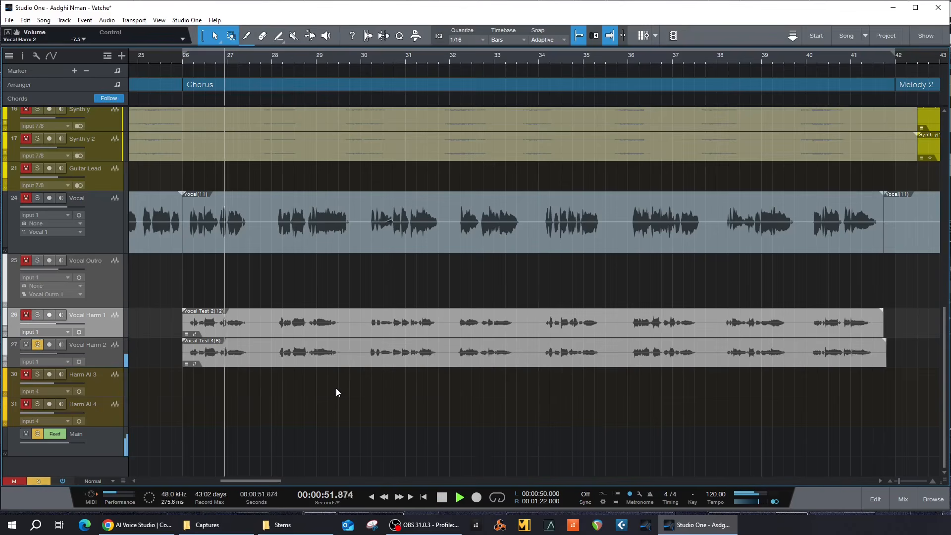
{"action": "key", "text": "space"}
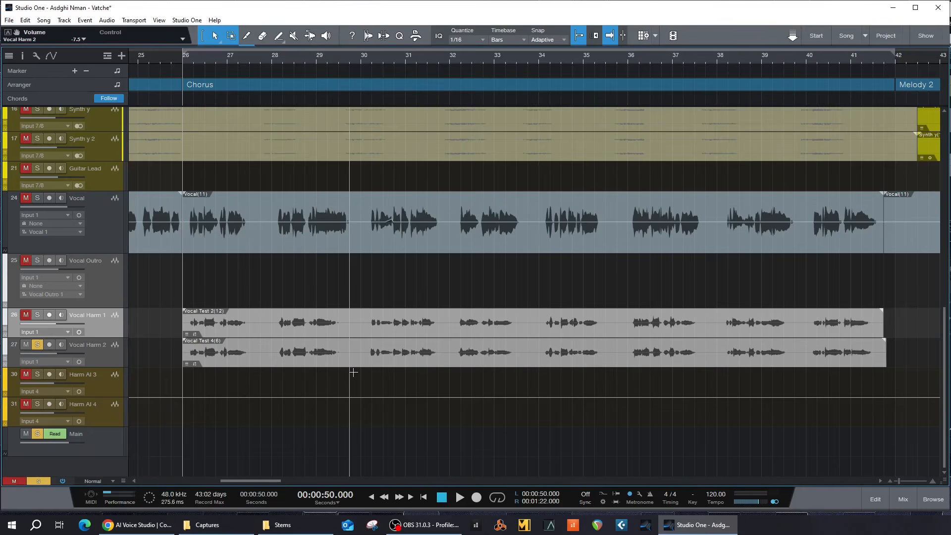
Step: Unsolo Vocal Harm 2 and, while the chorus plays, lower Vocal Harm 1's fader from -8.3 to -9.9 dB
{"action": "left_click", "coordinate": [38, 344]}
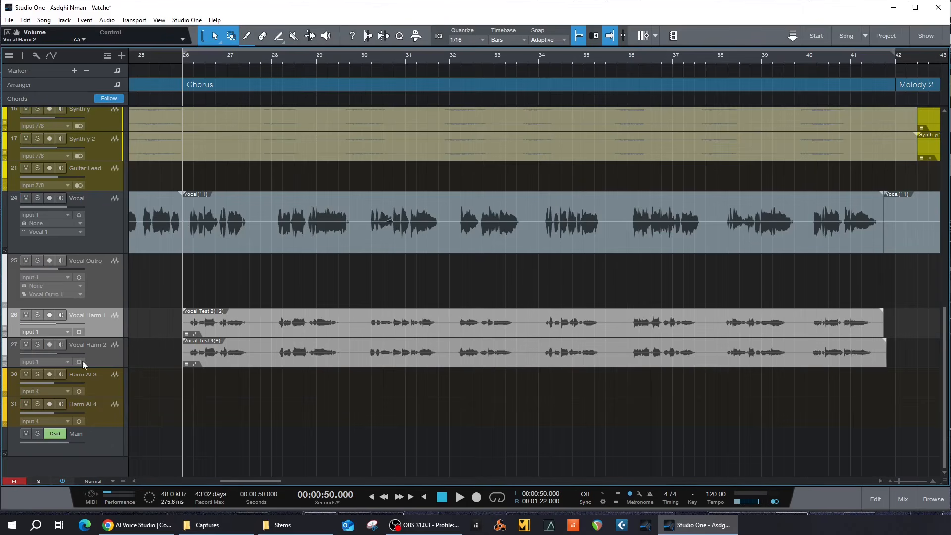
{"action": "key", "text": "space"}
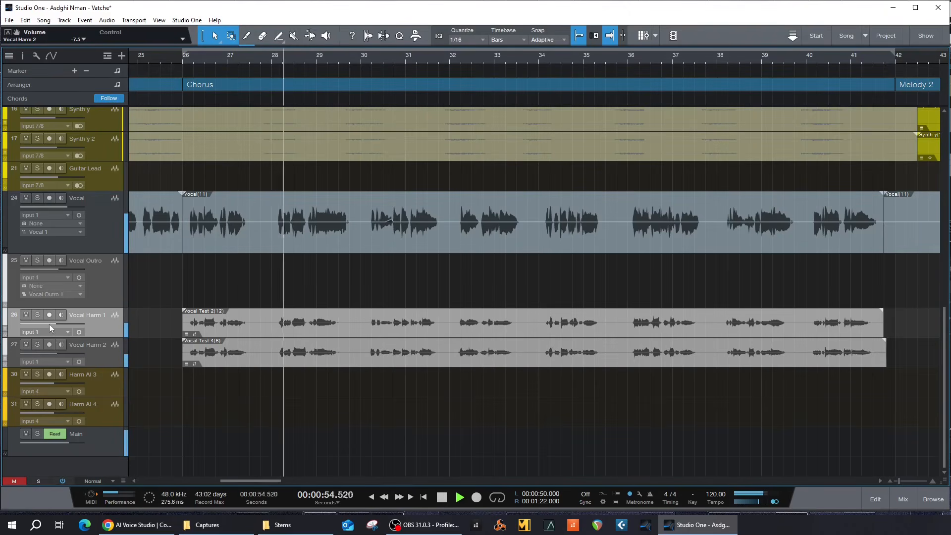
{"action": "mouse_move", "coordinate": [49, 324]}
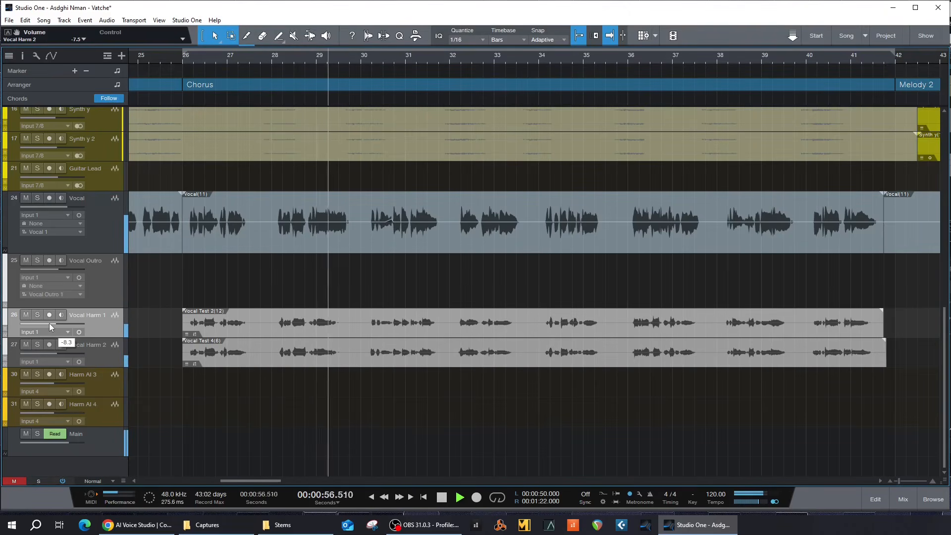
{"action": "left_click_drag", "start_coordinate": [55, 323], "coordinate": [51, 323]}
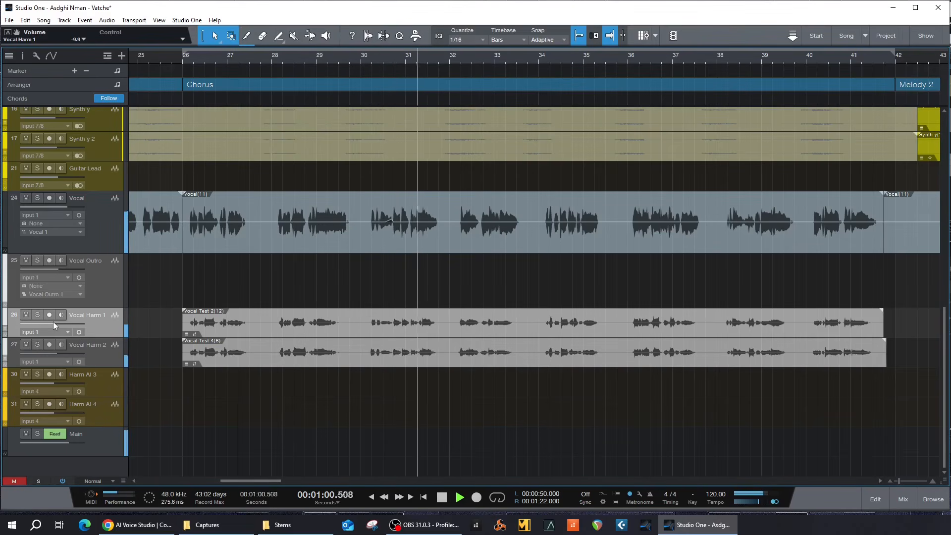
{"action": "key", "text": "space"}
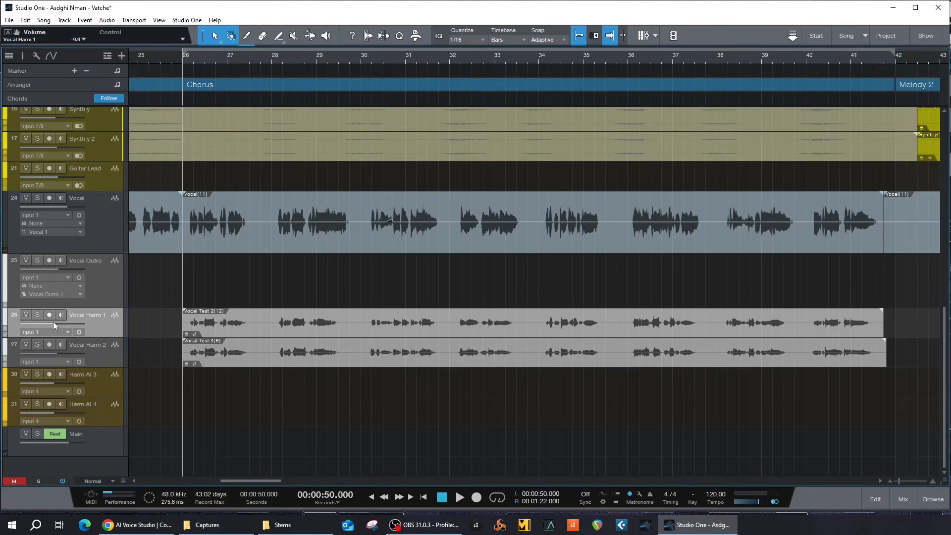
Step: Export the Vocal Test 2(12) clip with Event > Export Selection, then open and reposition the Stems folder
{"action": "left_click", "coordinate": [267, 332]}
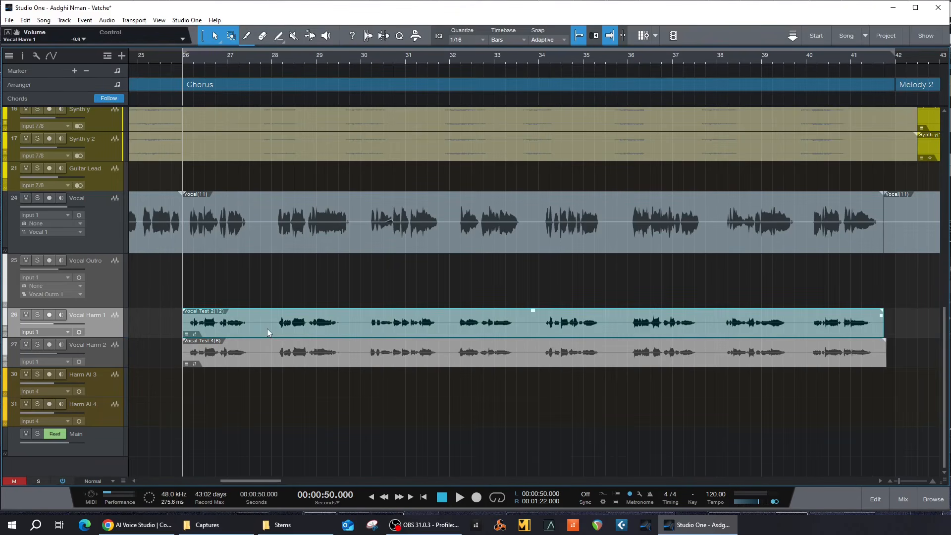
{"action": "right_click", "coordinate": [268, 332]}
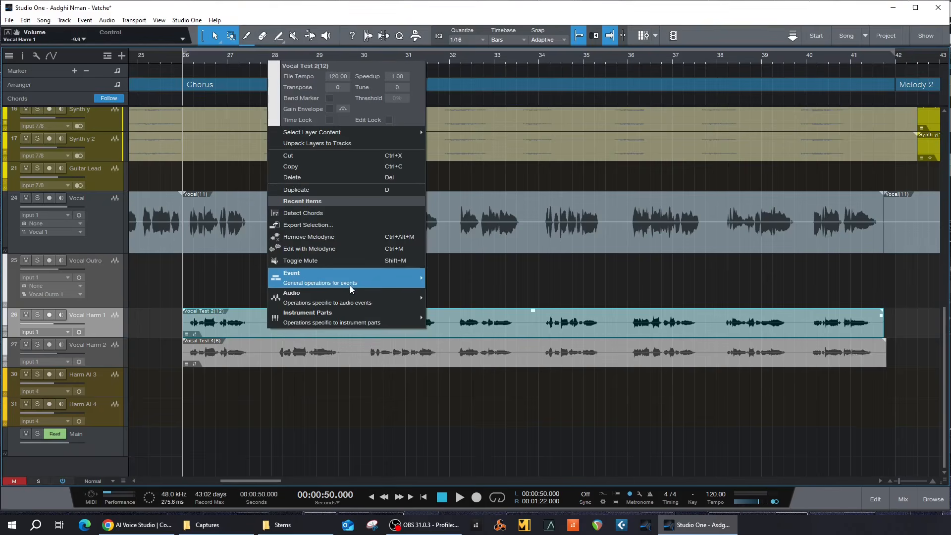
{"action": "mouse_move", "coordinate": [350, 284]}
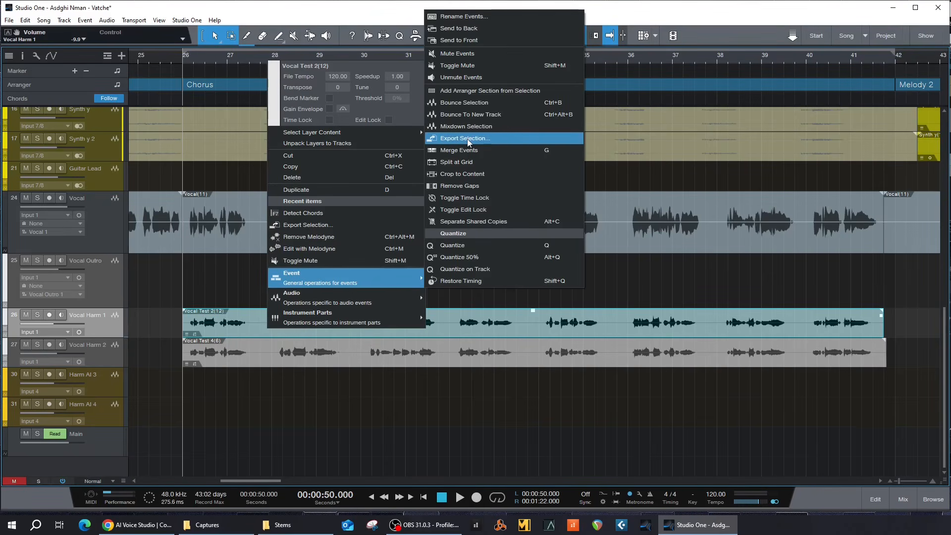
{"action": "left_click", "coordinate": [502, 365]}
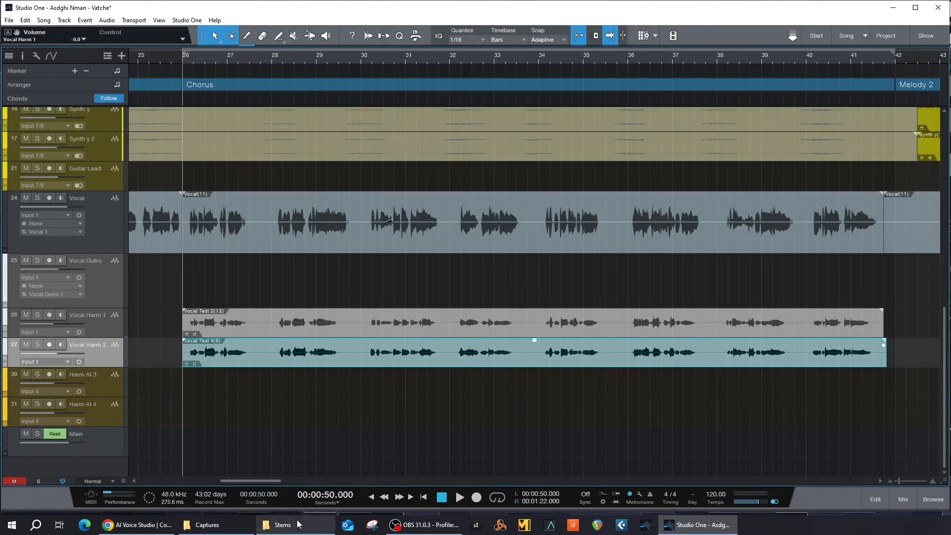
{"action": "left_click", "coordinate": [281, 525]}
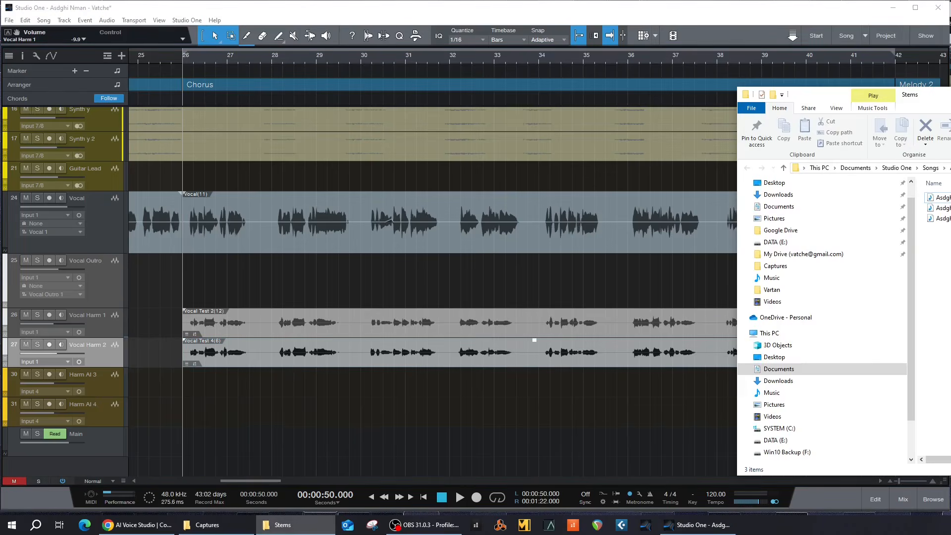
{"action": "left_click_drag", "start_coordinate": [950, 98], "coordinate": [426, 81]}
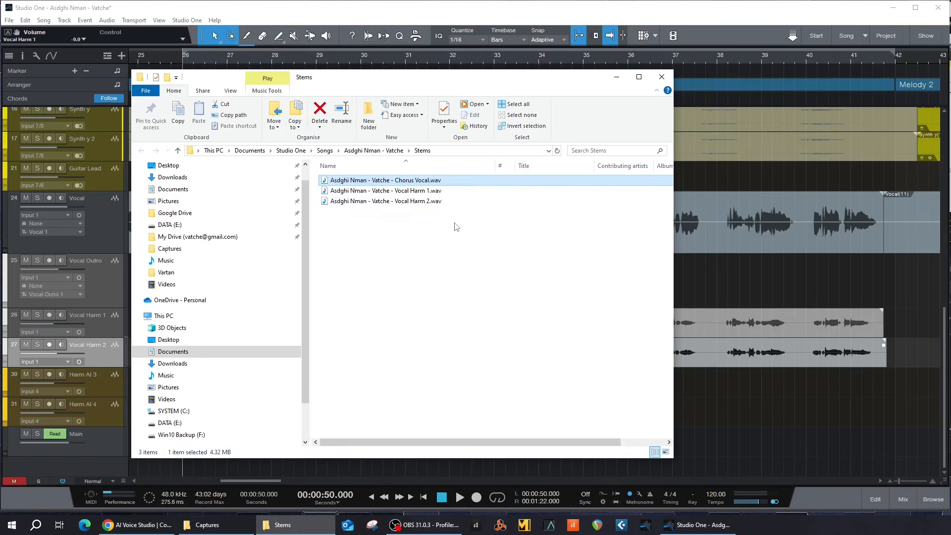
{"action": "left_click_drag", "start_coordinate": [474, 81], "coordinate": [466, 324]}
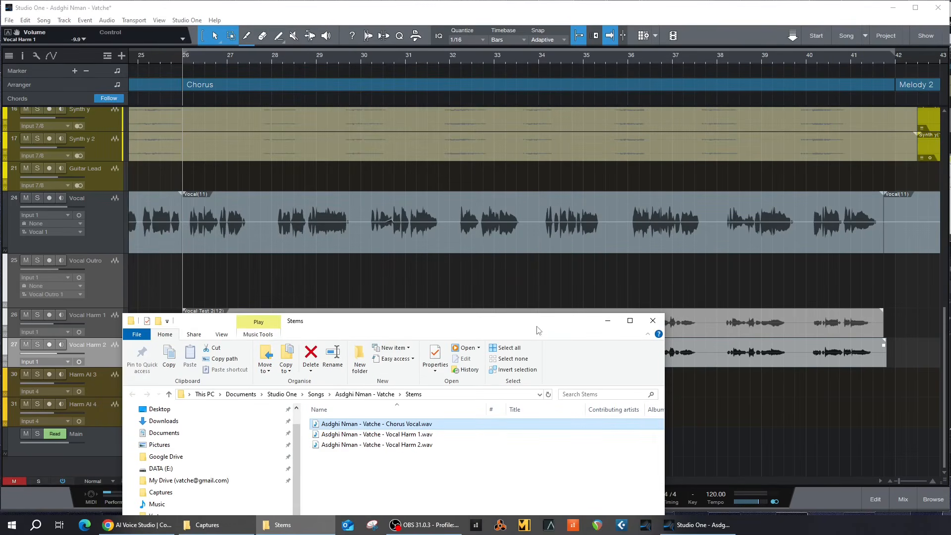
{"action": "left_click_drag", "start_coordinate": [469, 324], "coordinate": [511, 94]}
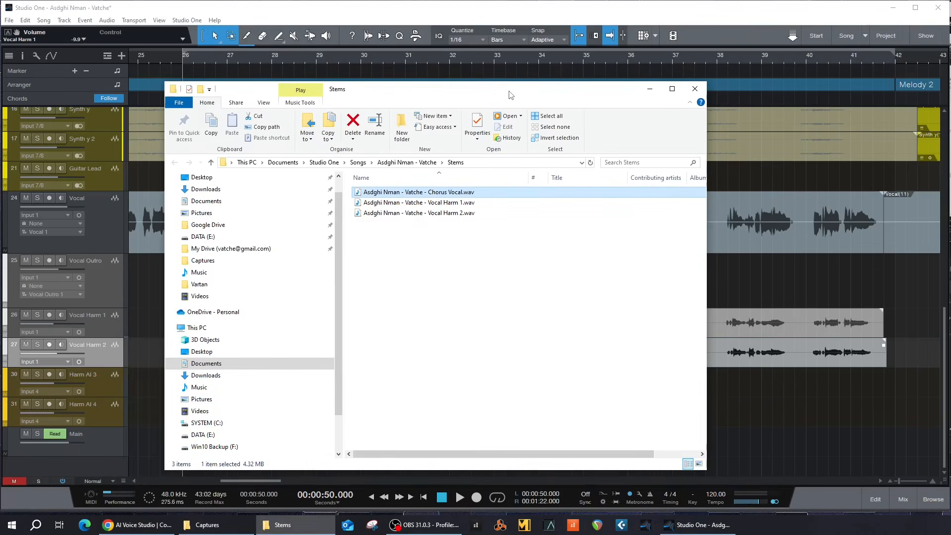
{"action": "left_click", "coordinate": [458, 204]}
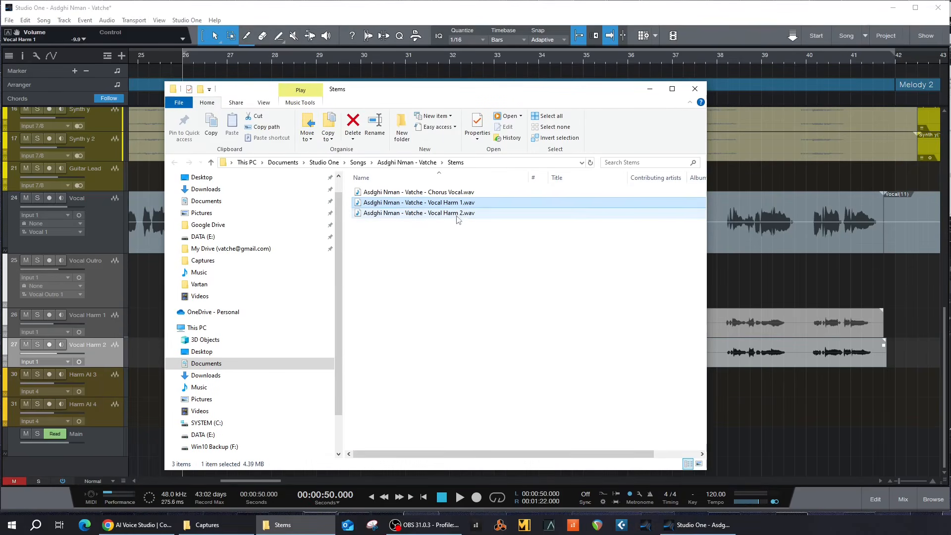
{"action": "left_click", "coordinate": [456, 214]}
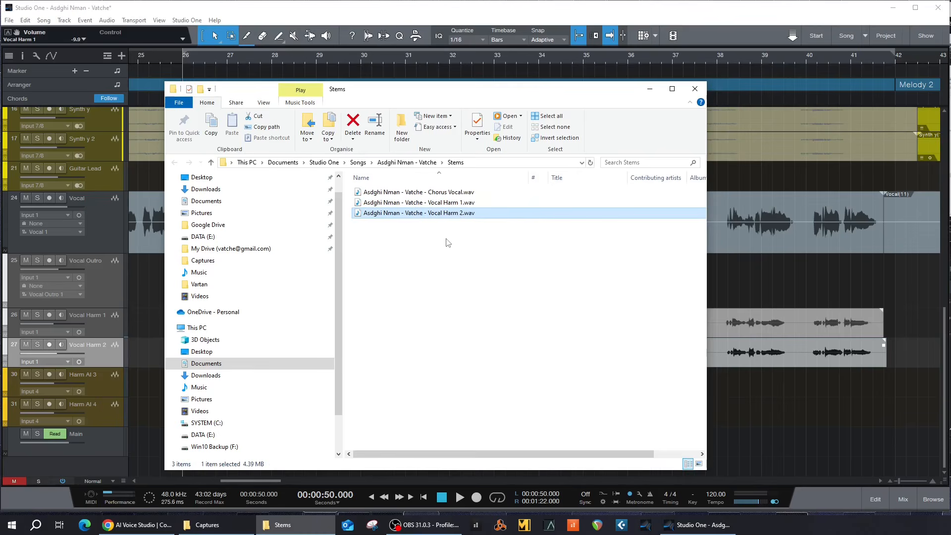
{"action": "double_click", "coordinate": [437, 194]}
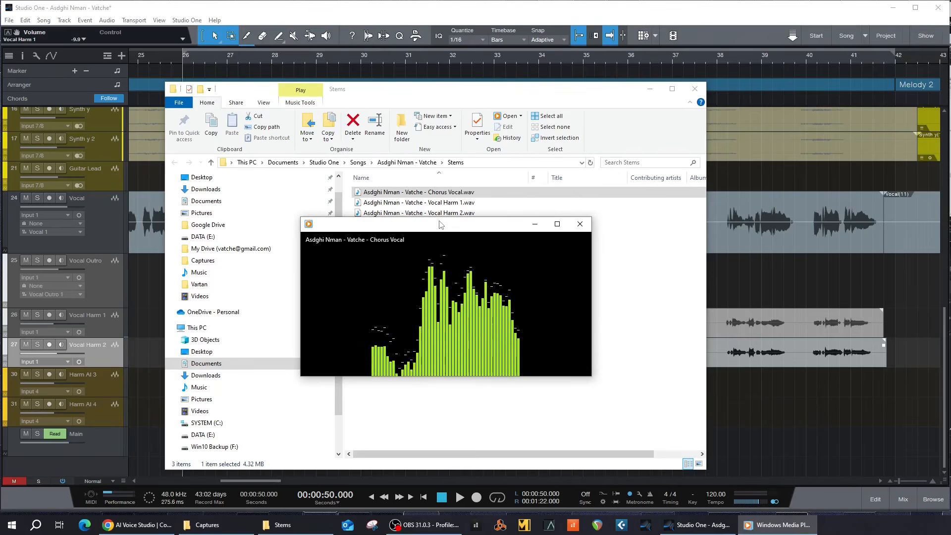
{"action": "left_click", "coordinate": [429, 203]}
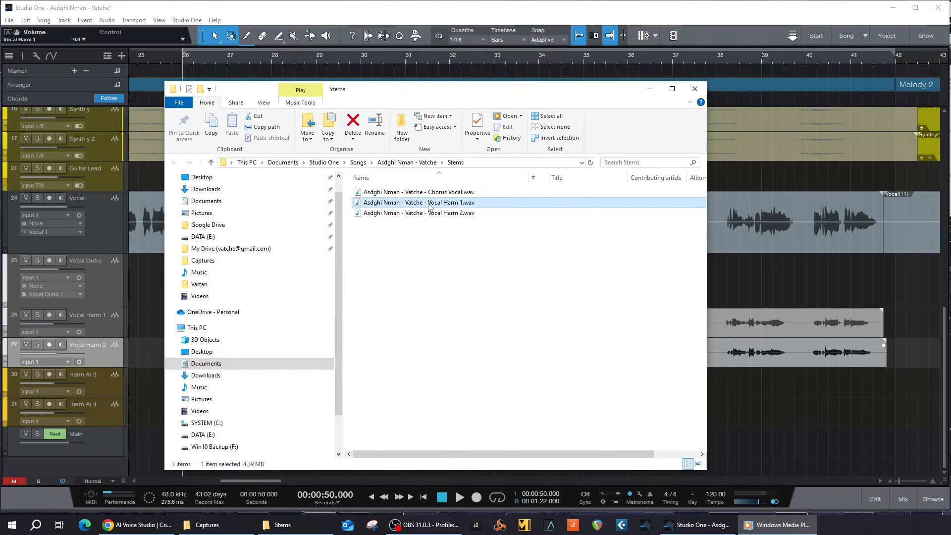
{"action": "double_click", "coordinate": [429, 205]}
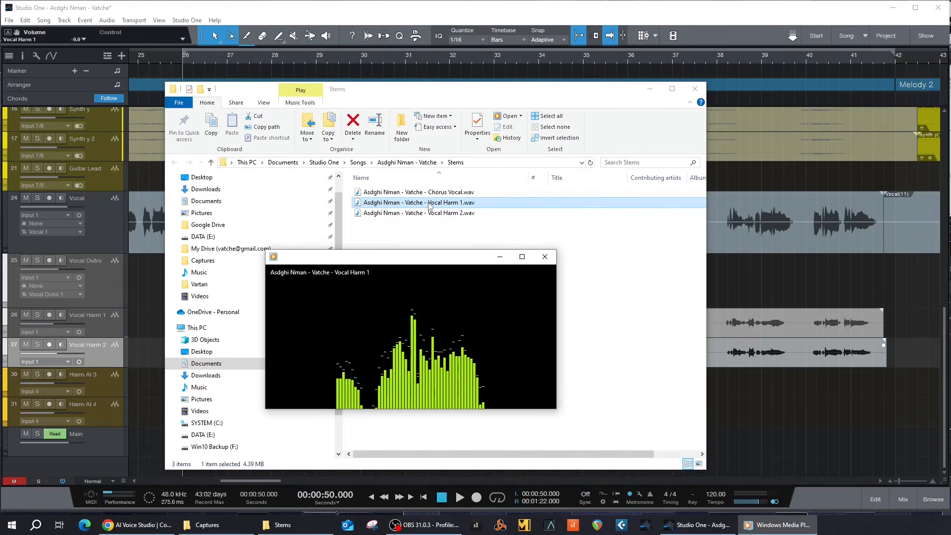
{"action": "left_click", "coordinate": [429, 213]}
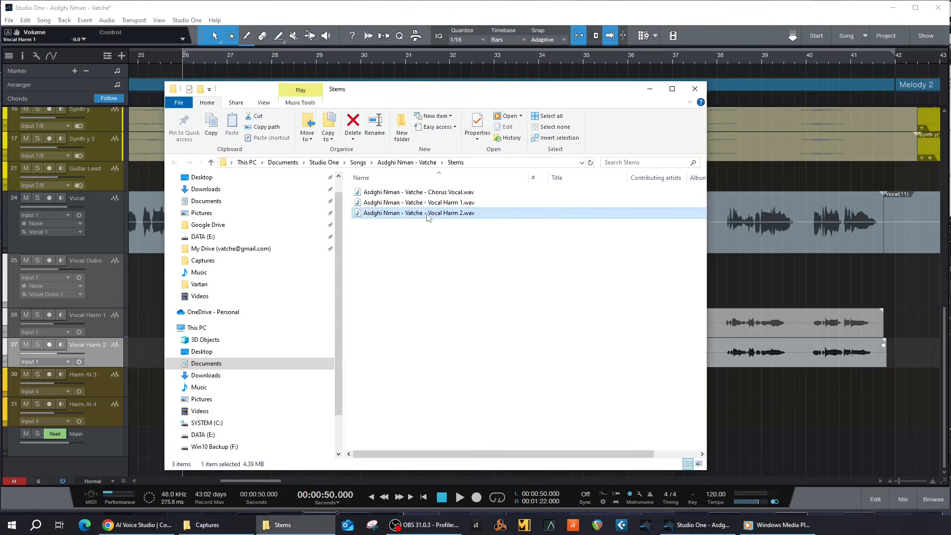
{"action": "double_click", "coordinate": [427, 214]}
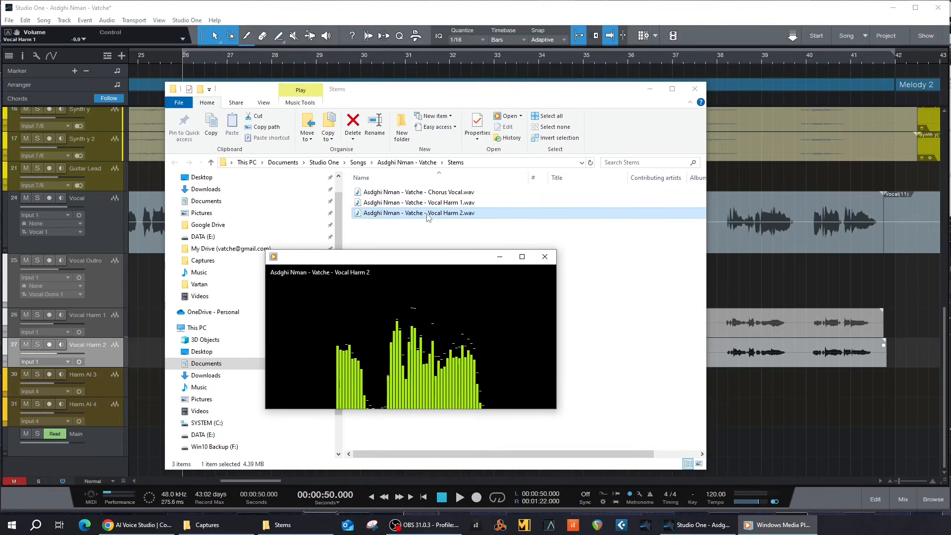
{"action": "left_click", "coordinate": [545, 257]}
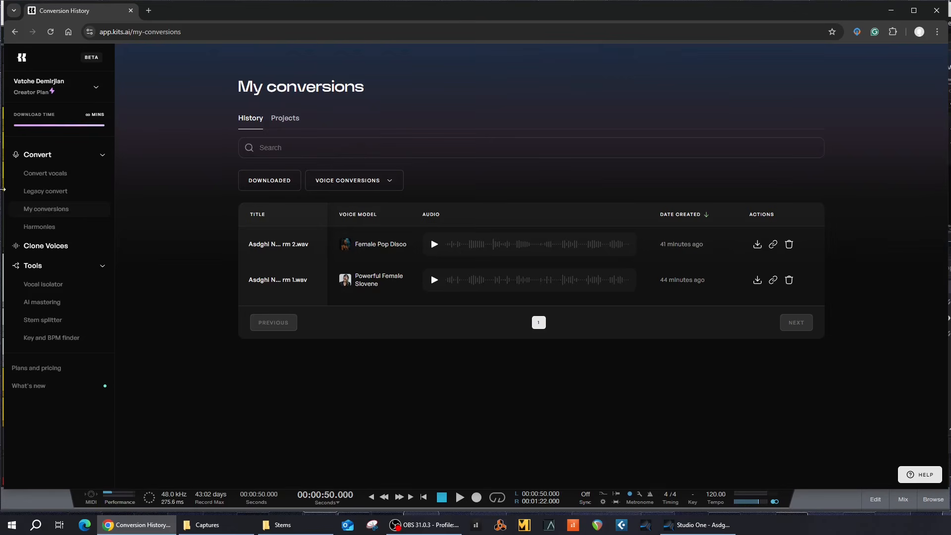
Step: Switch to the Convert vocals page from the Kits.ai sidebar
{"action": "left_click", "coordinate": [45, 174]}
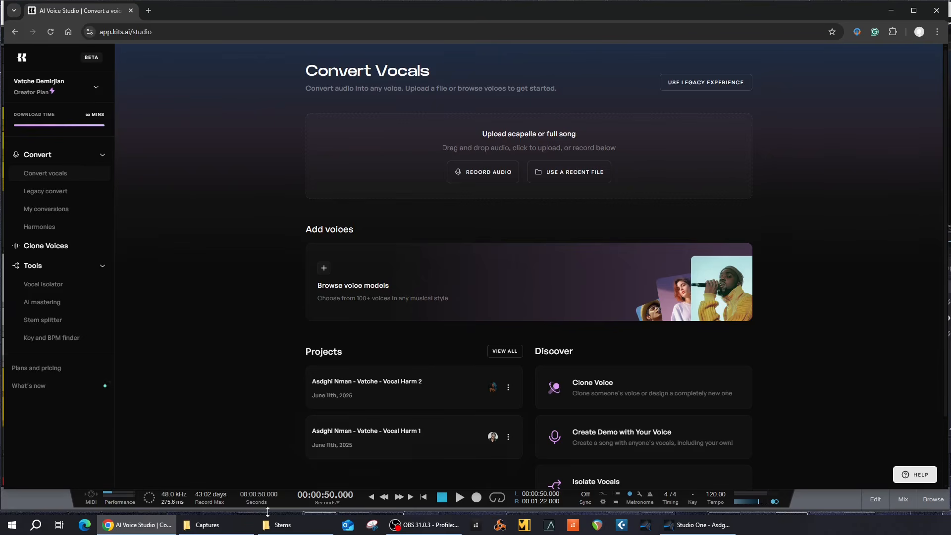
Step: Move the Stems folder window up and left, then bring the Kits.ai page back to the front
{"action": "left_click", "coordinate": [283, 525]}
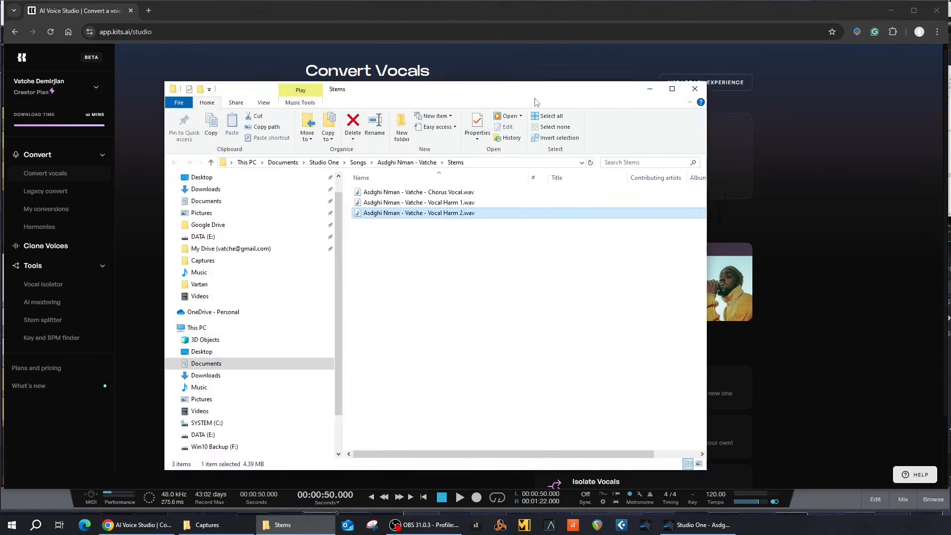
{"action": "left_click_drag", "start_coordinate": [535, 97], "coordinate": [322, 83]}
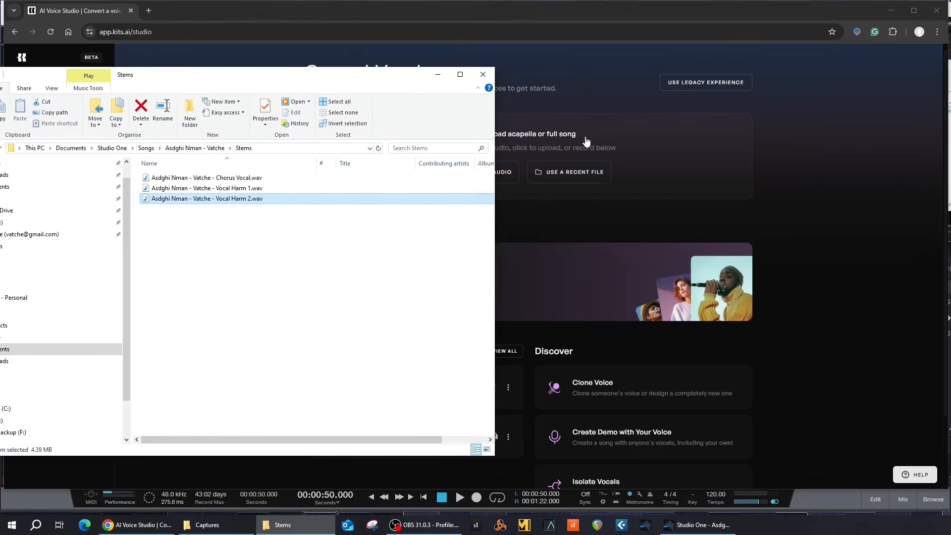
{"action": "left_click", "coordinate": [814, 198]}
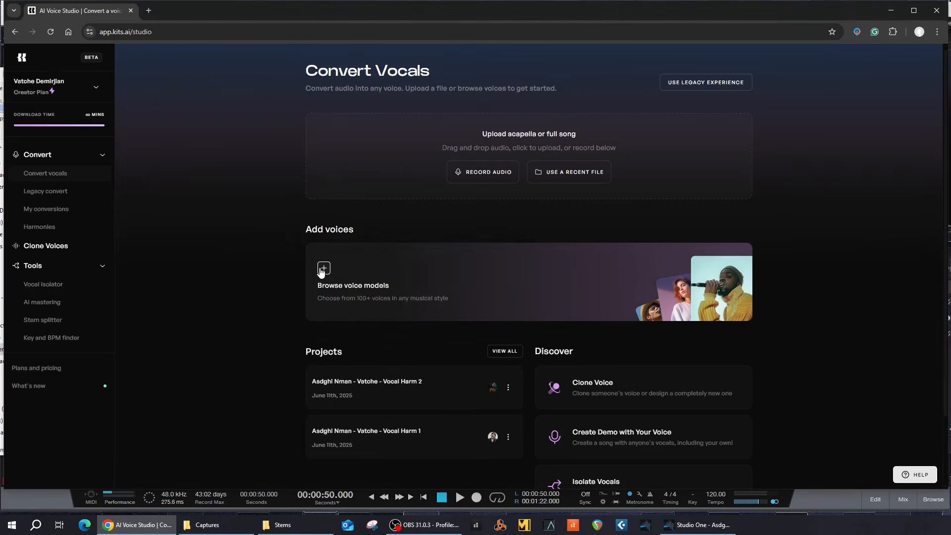
Step: Preview the Female Pop Disco, Powerful Female Slovene and Female Pop Country voices, then close the voice list
{"action": "left_click", "coordinate": [323, 270]}
{"action": "scroll", "coordinate": [460, 282], "scroll_direction": "down", "scroll_amount": 6}
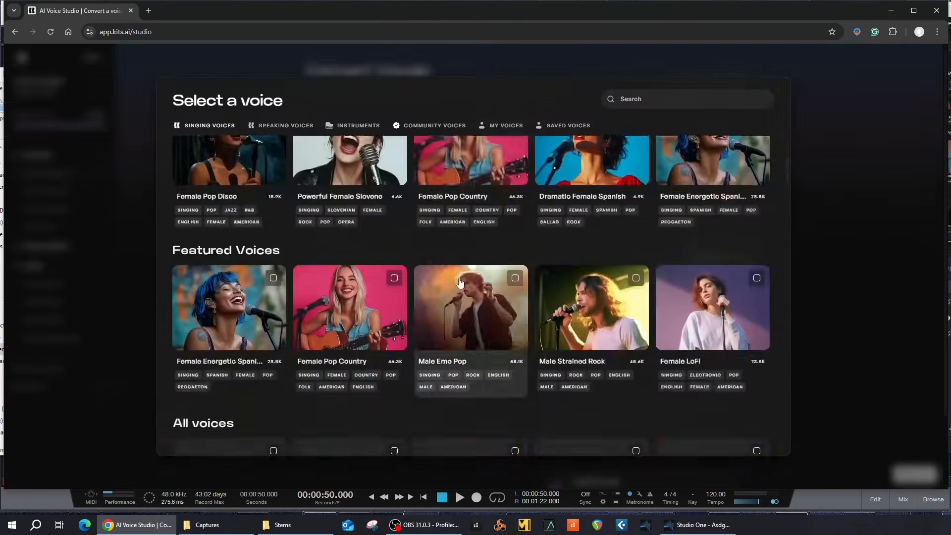
{"action": "scroll", "coordinate": [459, 282], "scroll_direction": "up", "scroll_amount": 6}
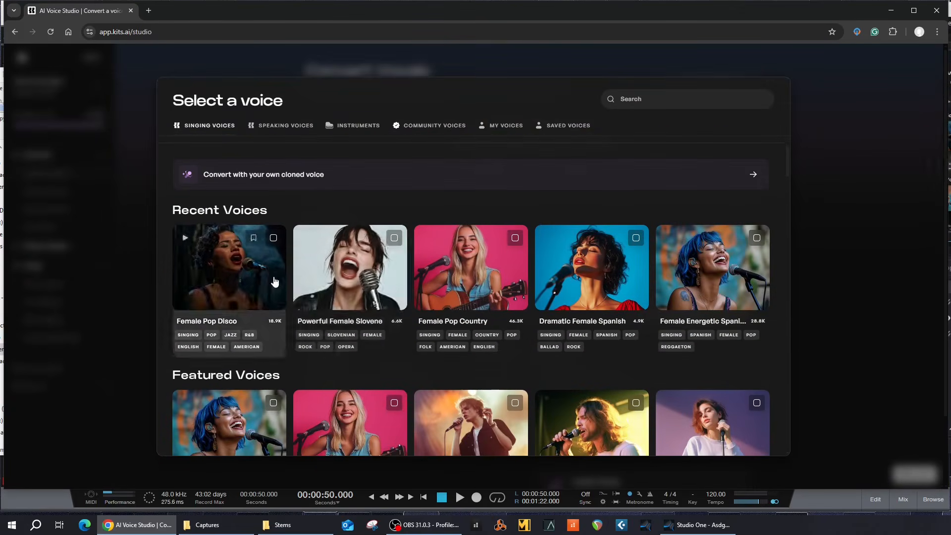
{"action": "left_click", "coordinate": [185, 239]}
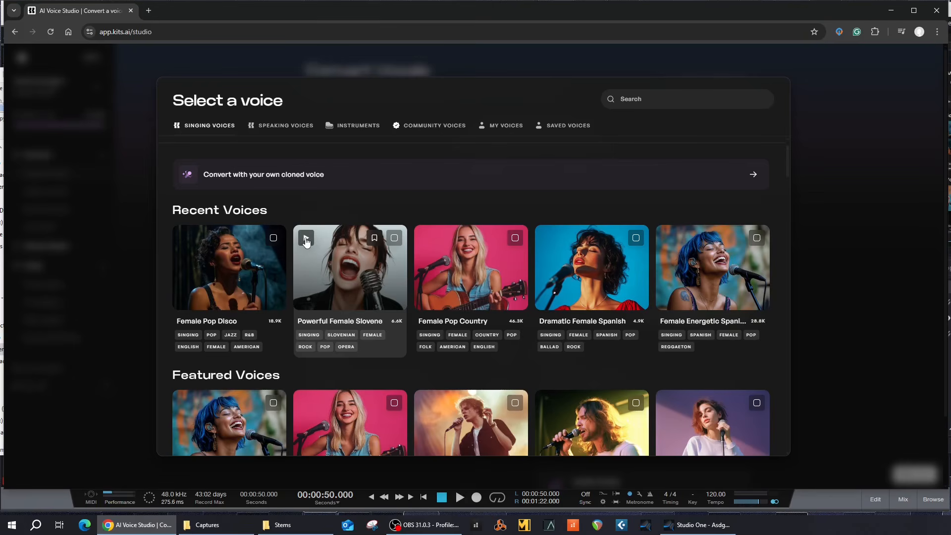
{"action": "left_click", "coordinate": [306, 239]}
{"action": "left_click", "coordinate": [307, 238]}
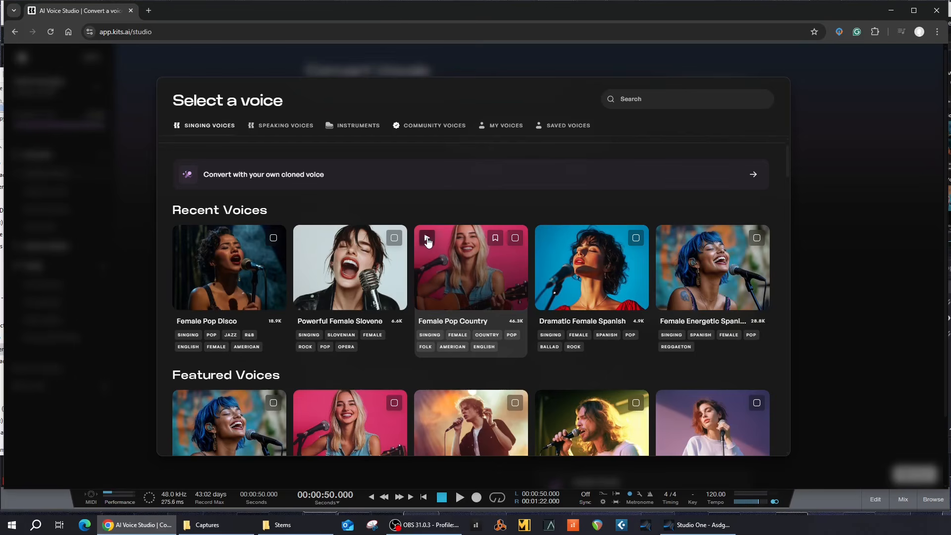
{"action": "left_click", "coordinate": [428, 241]}
{"action": "scroll", "coordinate": [471, 302], "scroll_direction": "down", "scroll_amount": 2}
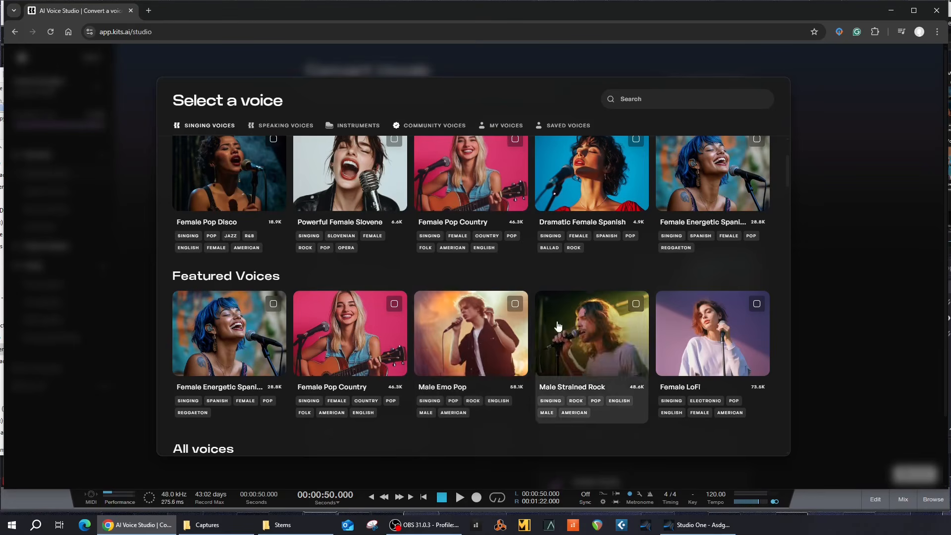
{"action": "left_click", "coordinate": [840, 168]}
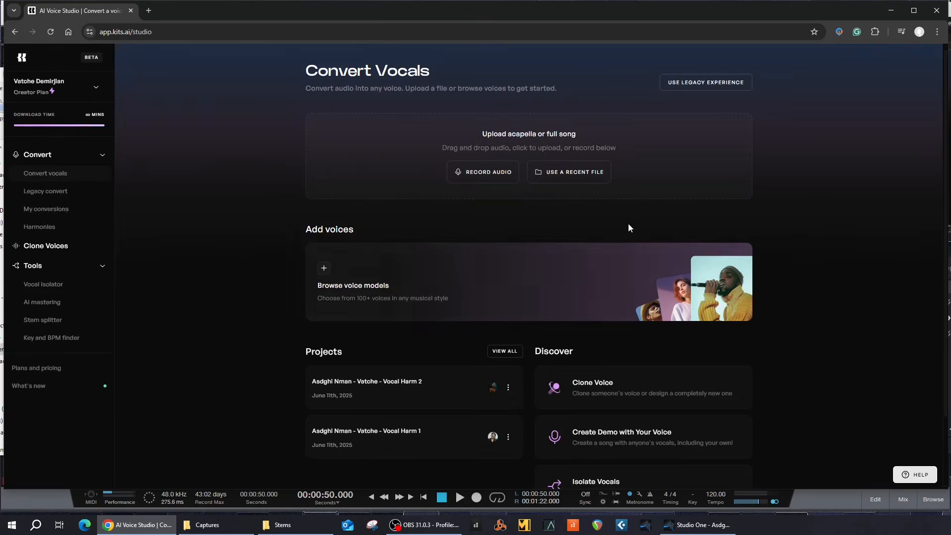
Step: Scroll through the Convert Vocals page, then open My conversions from the sidebar
{"action": "scroll", "coordinate": [842, 266], "scroll_direction": "down", "scroll_amount": 2}
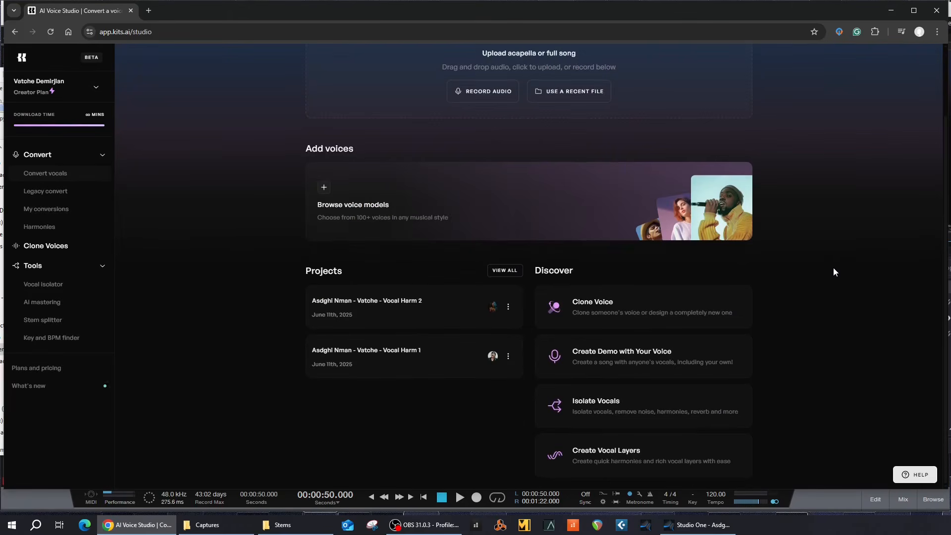
{"action": "scroll", "coordinate": [834, 269], "scroll_direction": "up", "scroll_amount": 2}
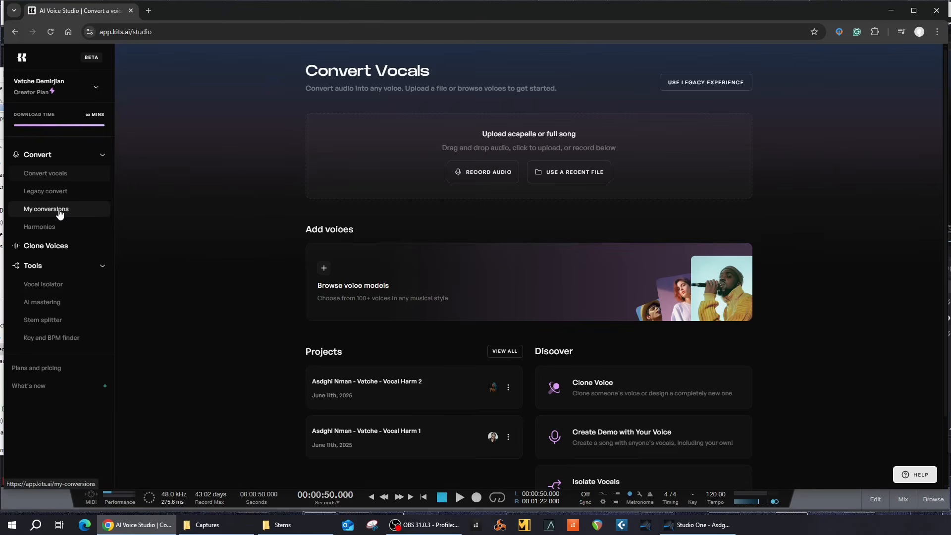
{"action": "left_click", "coordinate": [60, 209]}
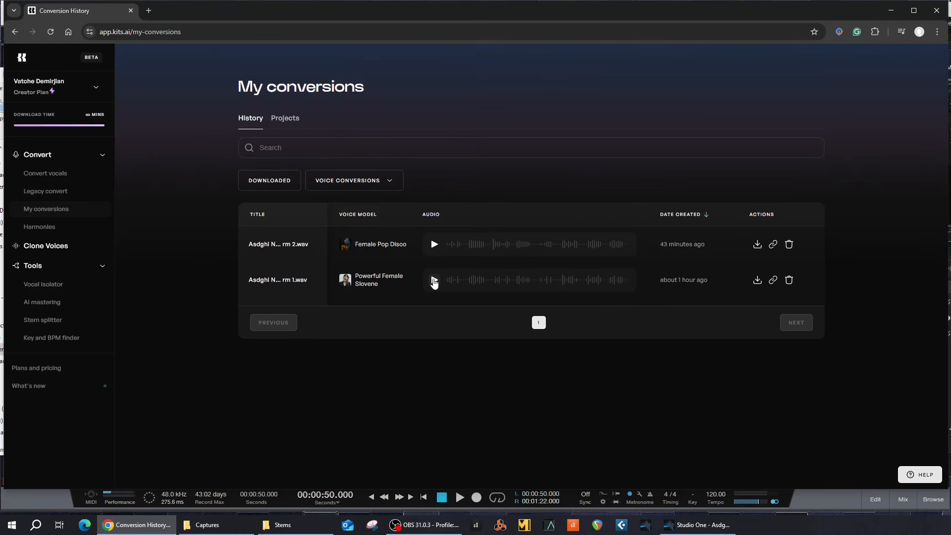
Step: Audition the Powerful Female Slovene and Female Pop Disco harmony conversions in Kits.ai
{"action": "left_click", "coordinate": [434, 281]}
{"action": "left_click", "coordinate": [435, 281]}
{"action": "left_click", "coordinate": [435, 248]}
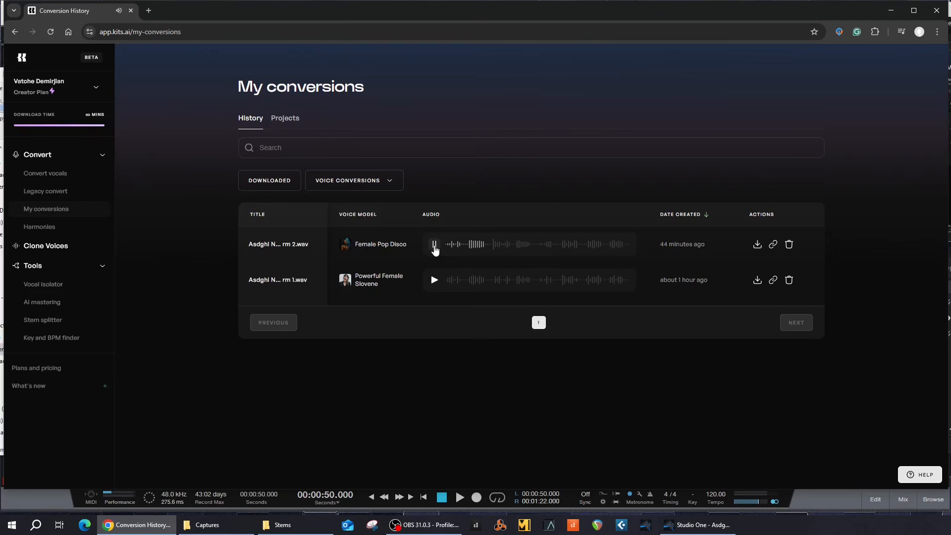
{"action": "left_click", "coordinate": [434, 246]}
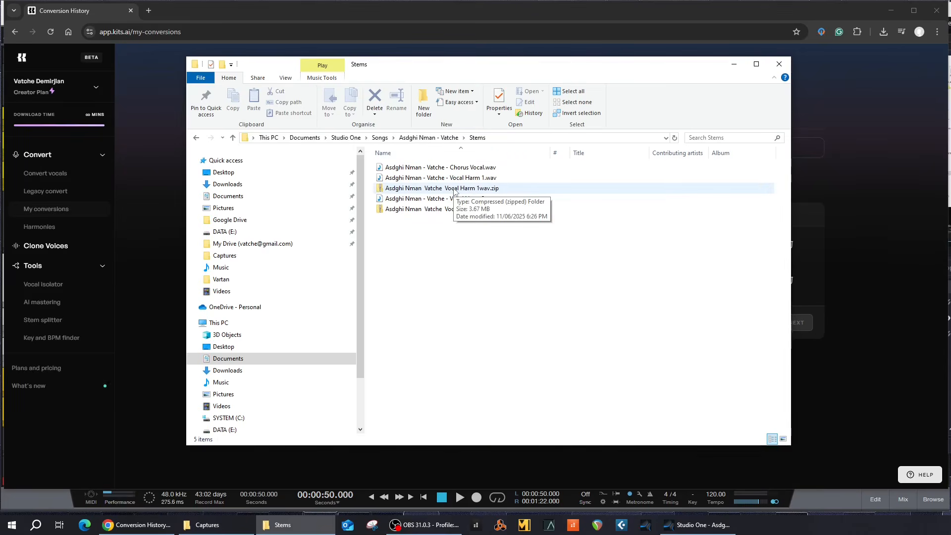
Step: Copy vocals_KITS.wav from the Vocal Harm 1 zip into the Stems folder
{"action": "double_click", "coordinate": [455, 189]}
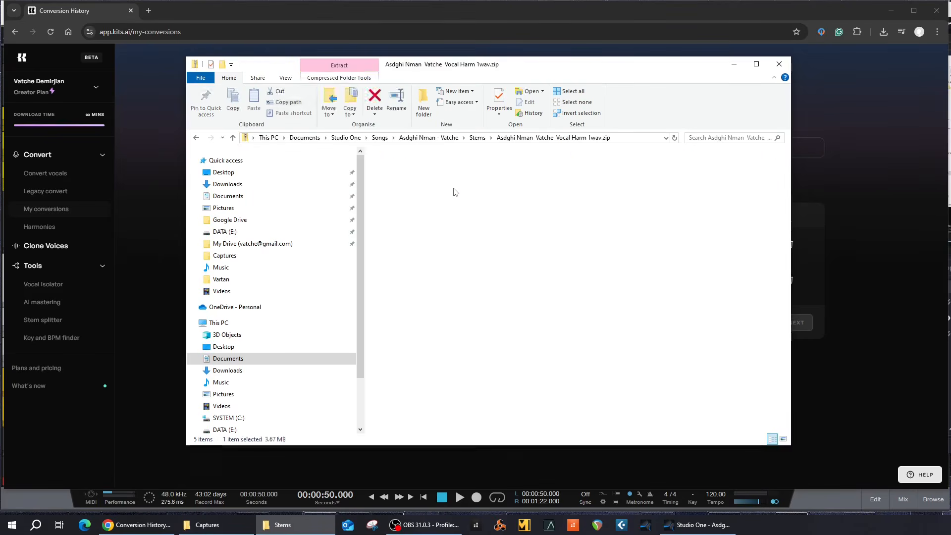
{"action": "left_click", "coordinate": [427, 171]}
{"action": "double_click", "coordinate": [427, 168]}
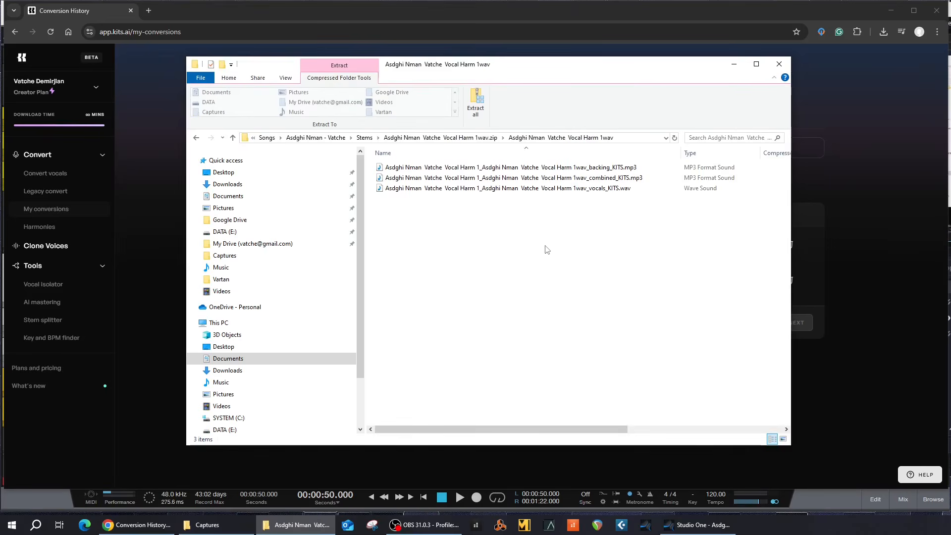
{"action": "left_click", "coordinate": [616, 190]}
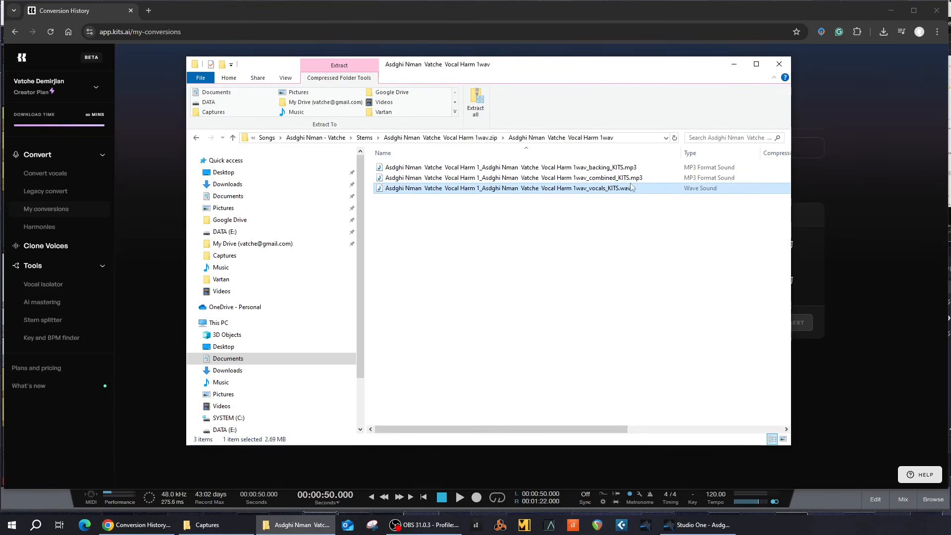
{"action": "left_click", "coordinate": [625, 178]}
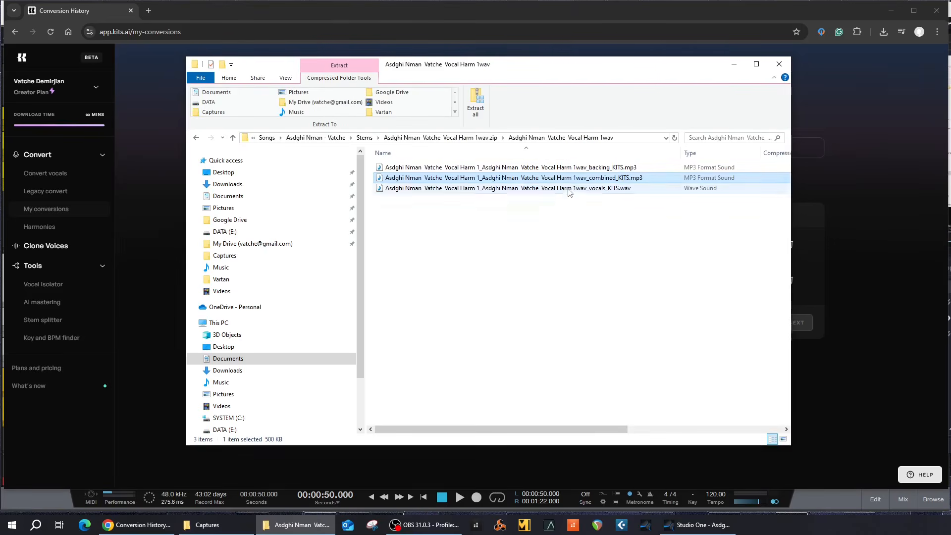
{"action": "left_click", "coordinate": [533, 191]}
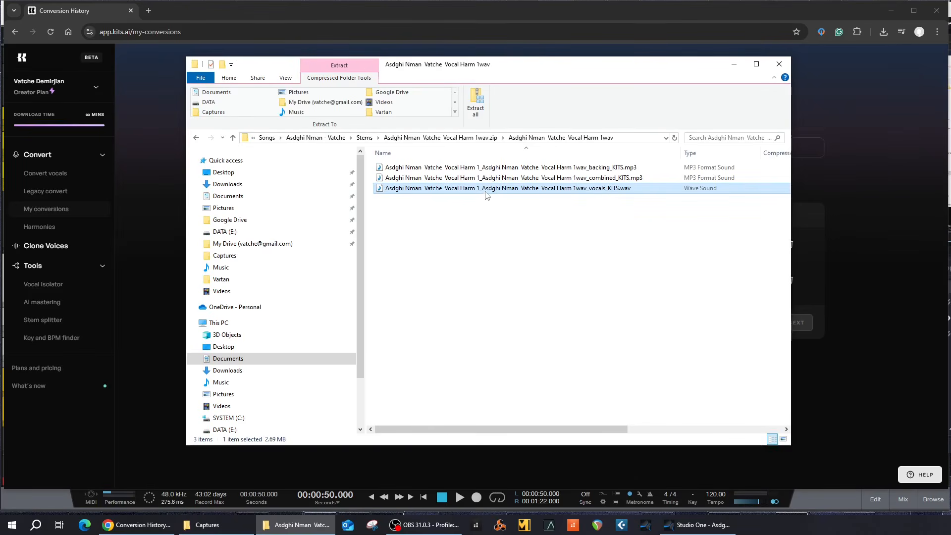
{"action": "left_click_drag", "start_coordinate": [477, 192], "coordinate": [367, 141]}
{"action": "left_click", "coordinate": [365, 139]}
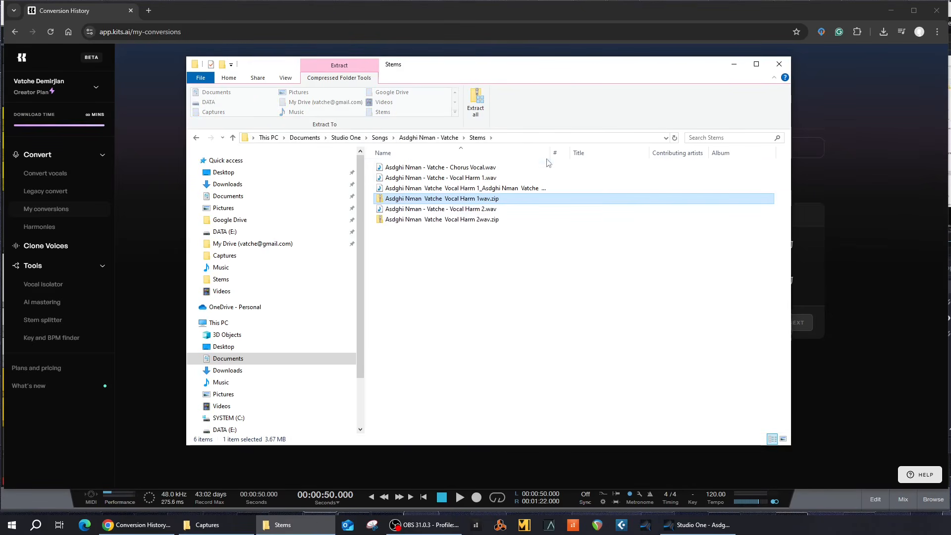
{"action": "left_click_drag", "start_coordinate": [551, 153], "coordinate": [613, 153]}
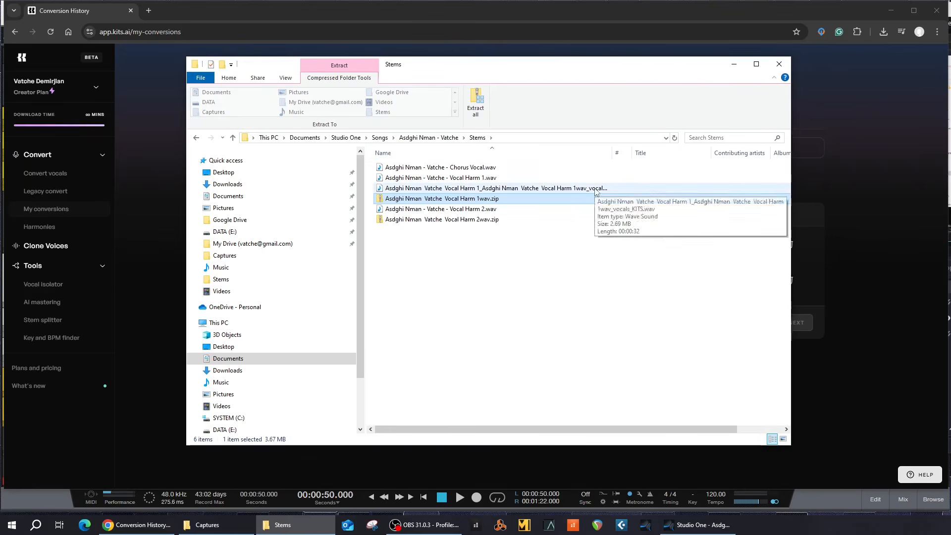
Step: Copy vocals_KITS.wav from the Vocal Harm 2 zip into the Stems folder
{"action": "double_click", "coordinate": [435, 219]}
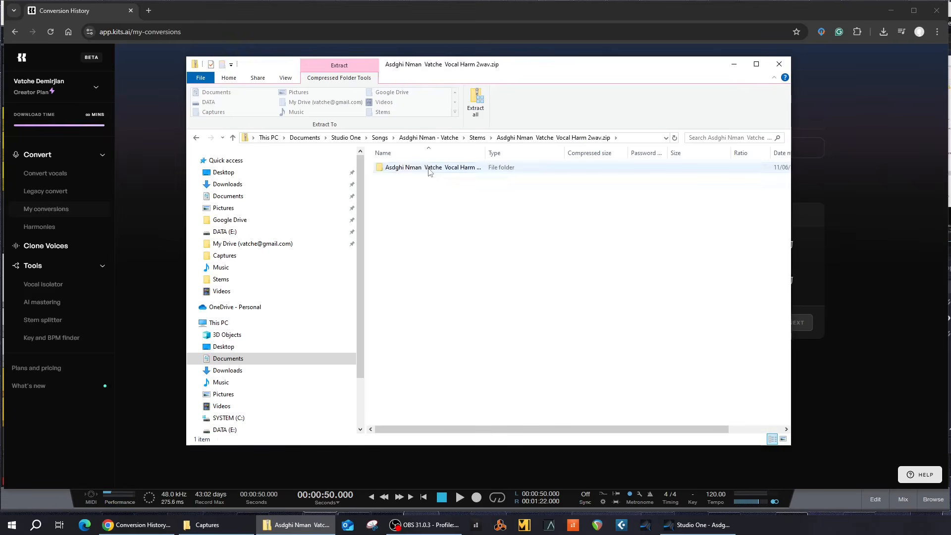
{"action": "double_click", "coordinate": [427, 168]}
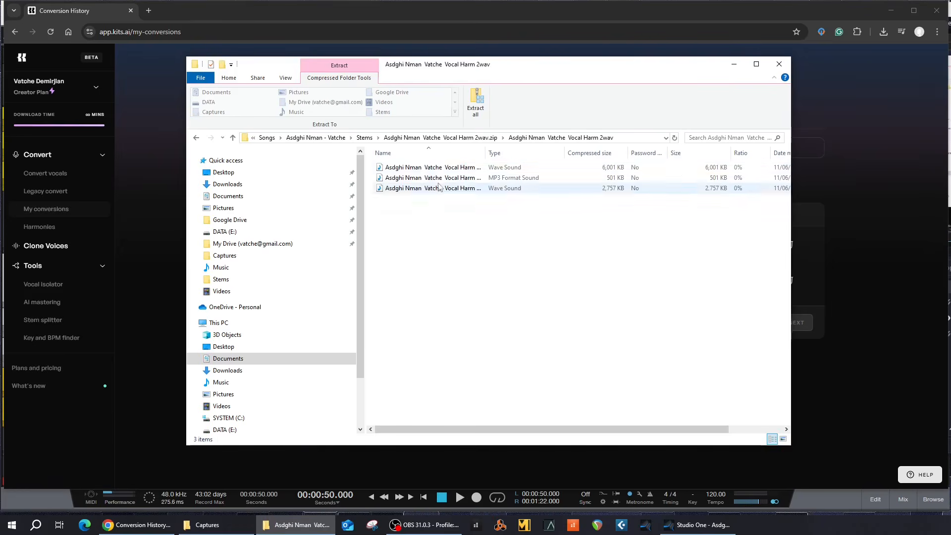
{"action": "left_click_drag", "start_coordinate": [486, 156], "coordinate": [667, 153]}
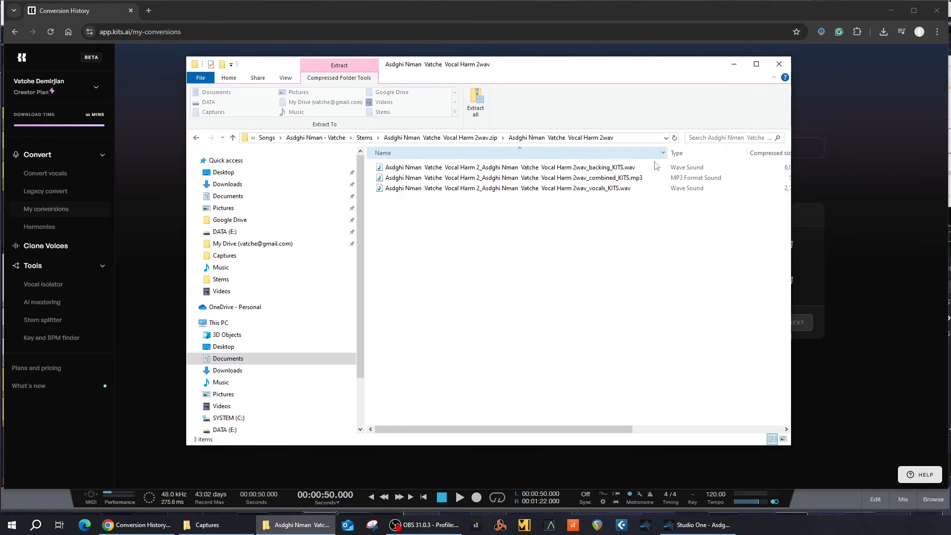
{"action": "left_click", "coordinate": [509, 191]}
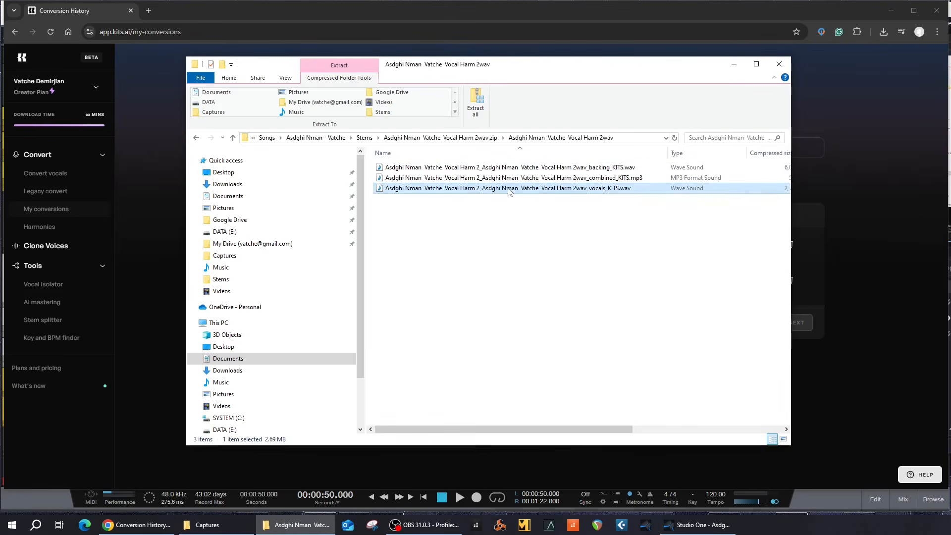
{"action": "left_click_drag", "start_coordinate": [499, 192], "coordinate": [366, 141]}
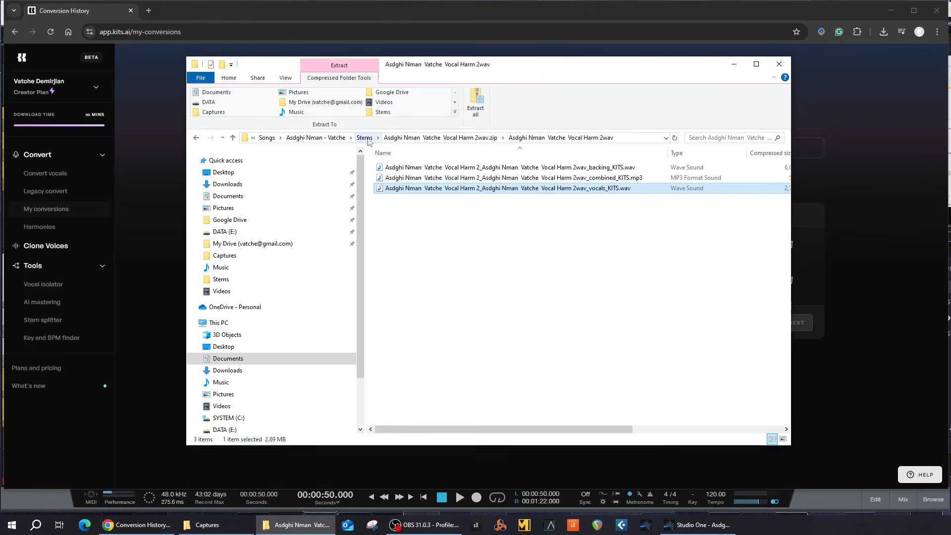
{"action": "left_click", "coordinate": [366, 138]}
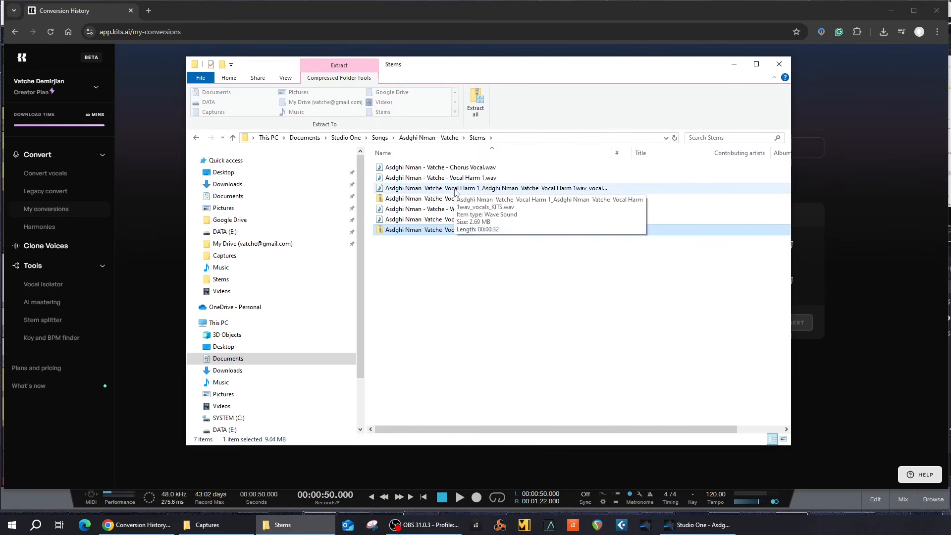
Step: Preview the Vocal Harm 1 and 2 vocals_KITS.wav files in Windows Media Player, then close it
{"action": "double_click", "coordinate": [455, 189]}
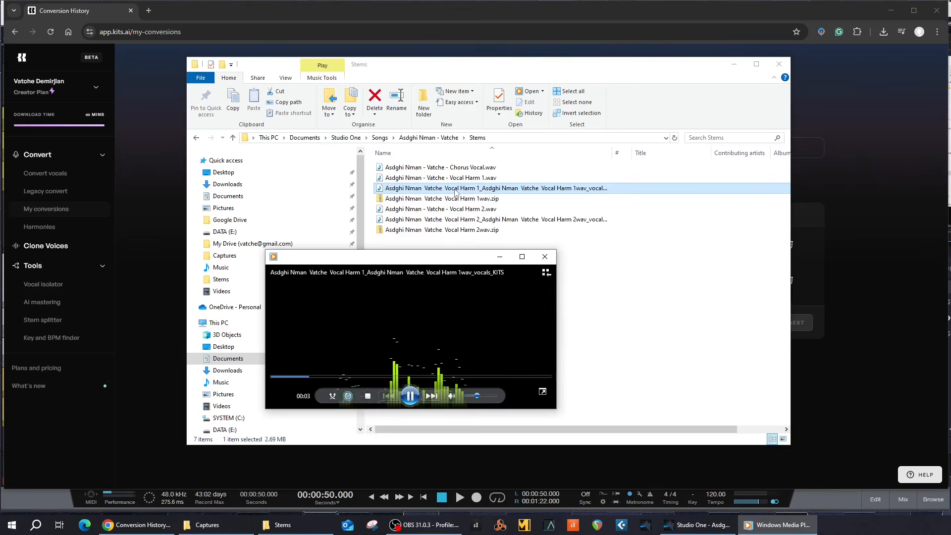
{"action": "left_click", "coordinate": [458, 220]}
{"action": "double_click", "coordinate": [457, 221]}
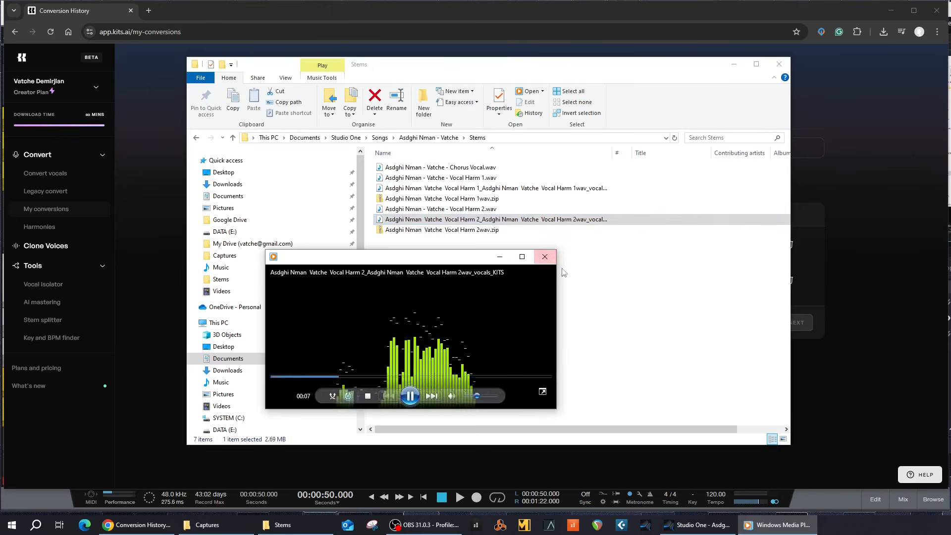
{"action": "left_click", "coordinate": [545, 256]}
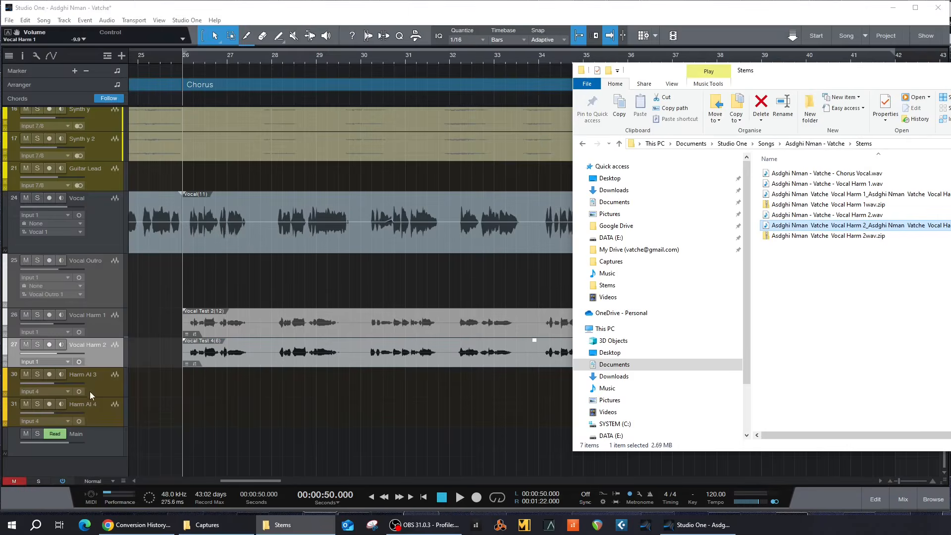
Step: Drop the Vocal Harm 1 KITS vocals onto the Harm AI 3 track
{"action": "left_click", "coordinate": [93, 376]}
{"action": "left_click", "coordinate": [96, 418]}
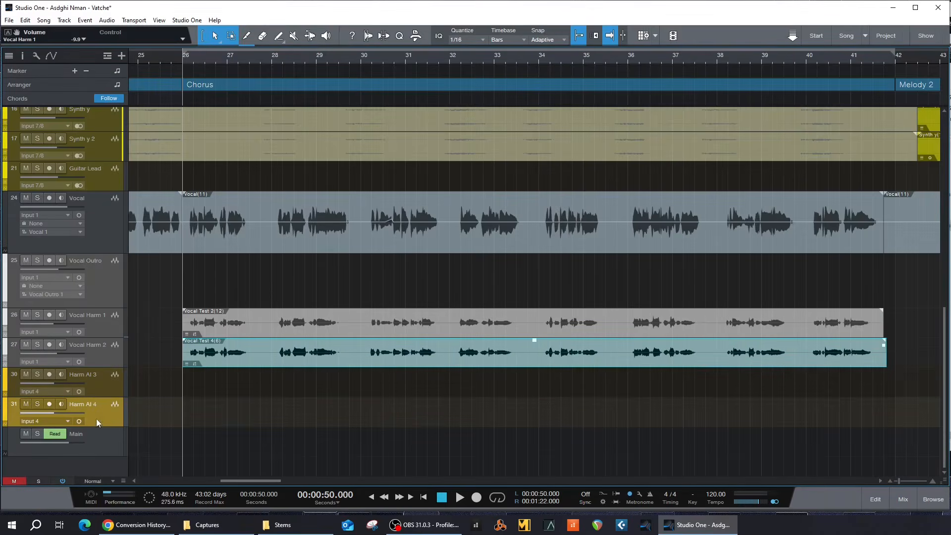
{"action": "key", "text": "alt+Tab"}
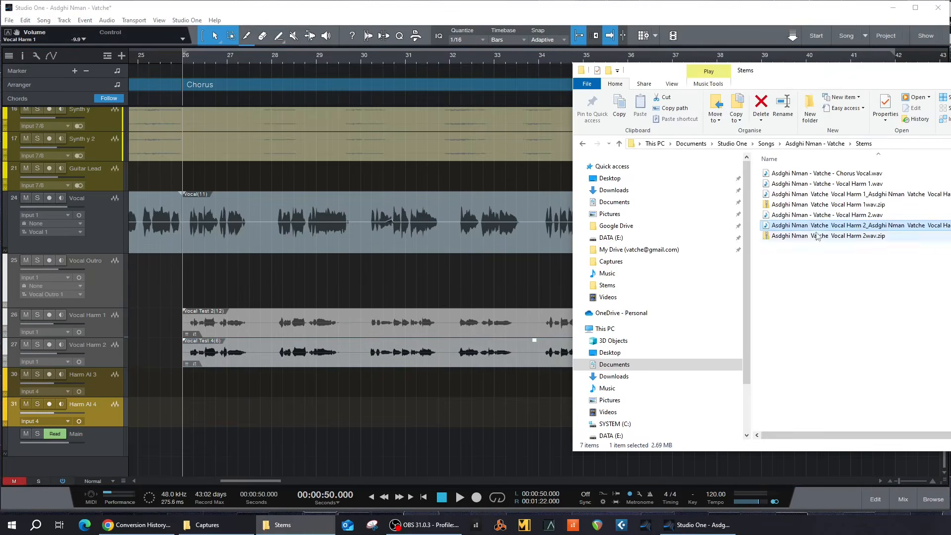
{"action": "left_click", "coordinate": [820, 195]}
{"action": "left_click_drag", "start_coordinate": [822, 194], "coordinate": [204, 382]}
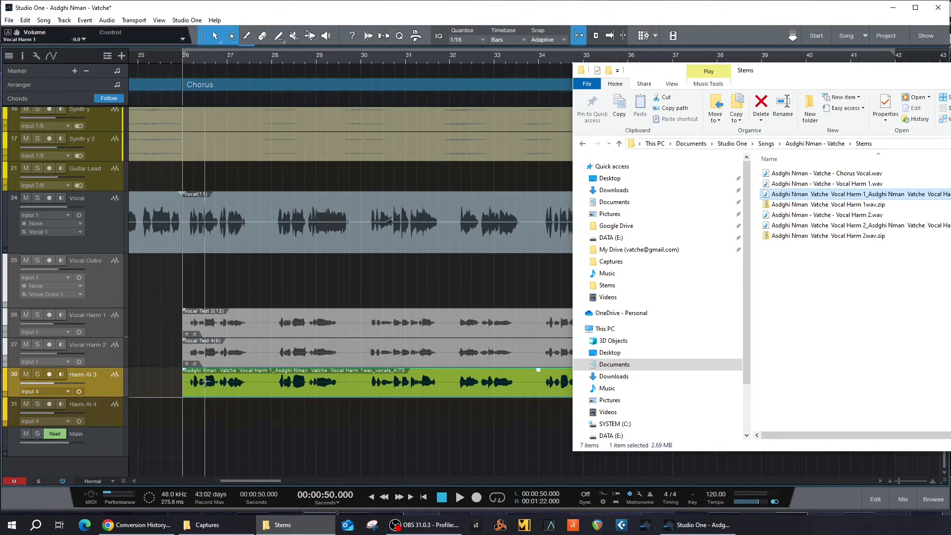
Step: Place the Vocal Harm 2 stem on Harm AI 4 at bar 26 and mute the original Vocal Harm 1
{"action": "left_click", "coordinate": [808, 226]}
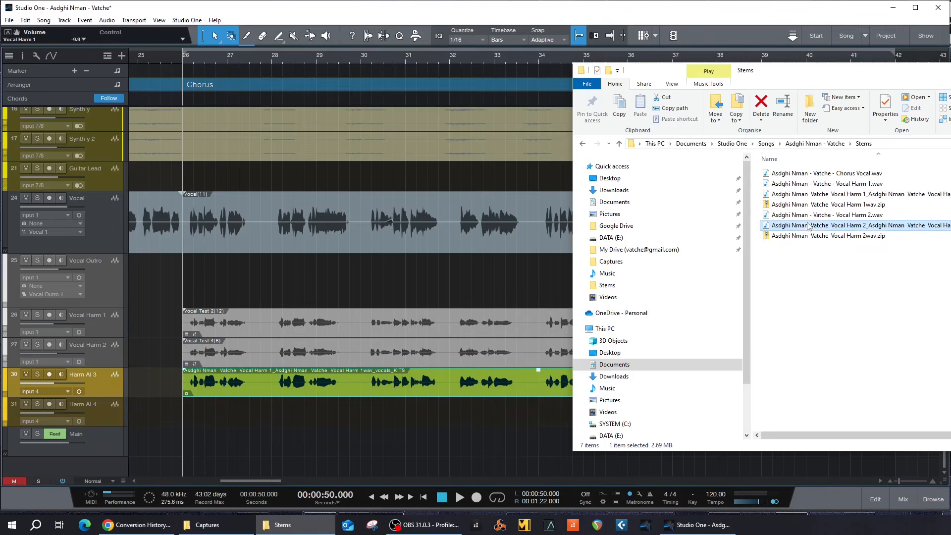
{"action": "left_click_drag", "start_coordinate": [811, 228], "coordinate": [205, 411]}
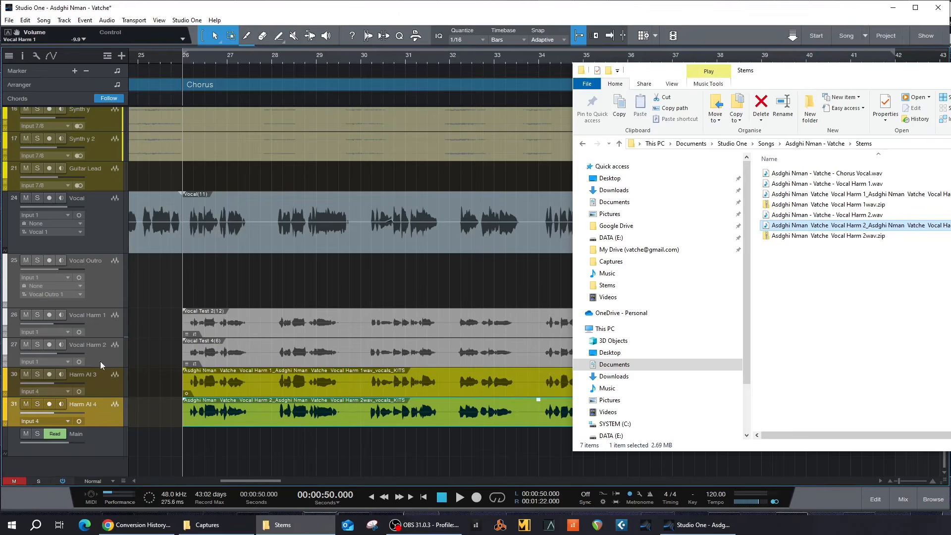
{"action": "left_click", "coordinate": [27, 316]}
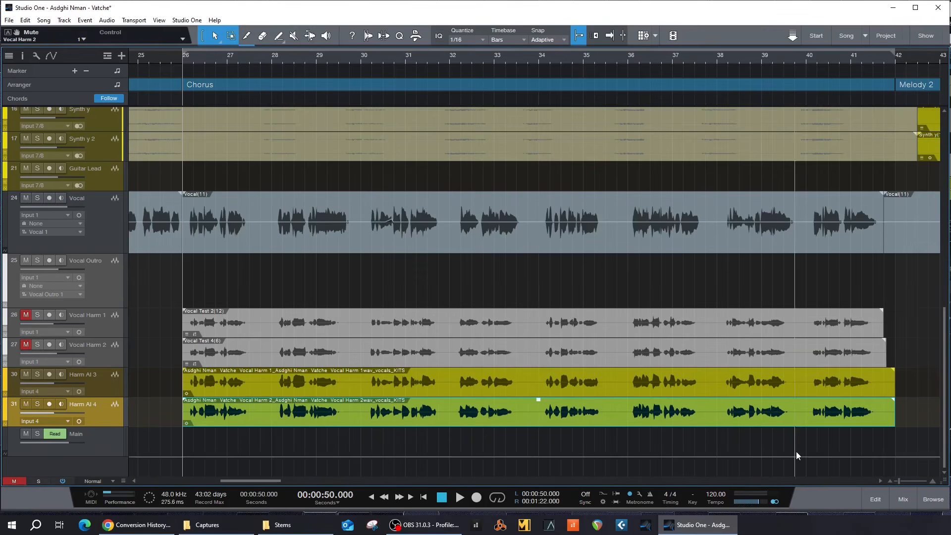
Step: In the mixer, pan Harm AI 4 hard right and raise Harm AI 3 to about -7.7 dB
{"action": "left_click", "coordinate": [902, 502]}
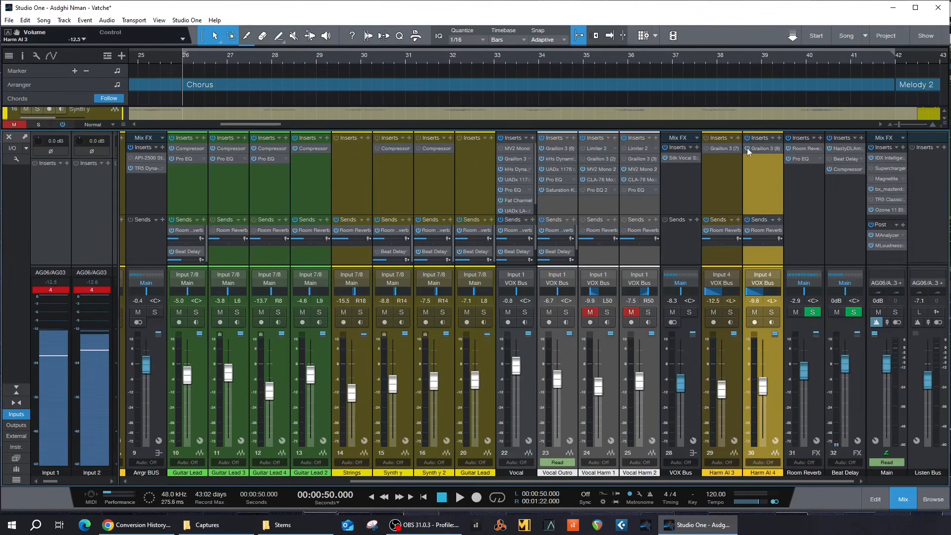
{"action": "left_click_drag", "start_coordinate": [755, 292], "coordinate": [801, 301]}
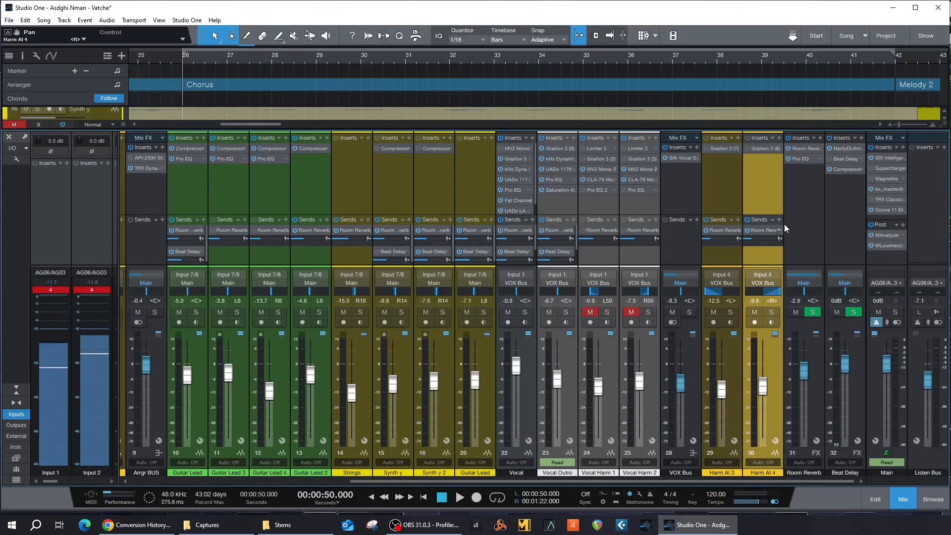
{"action": "key", "text": "space"}
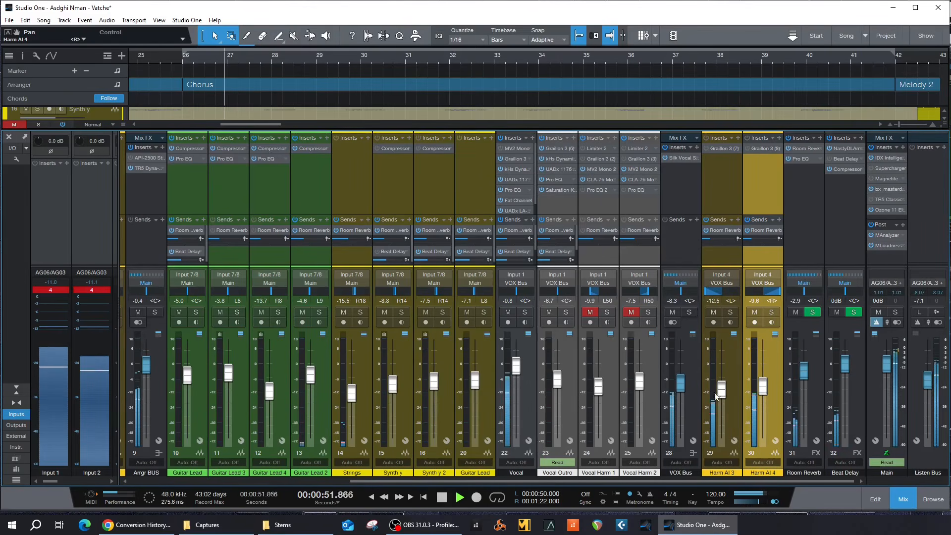
{"action": "left_click_drag", "start_coordinate": [722, 390], "coordinate": [763, 380]}
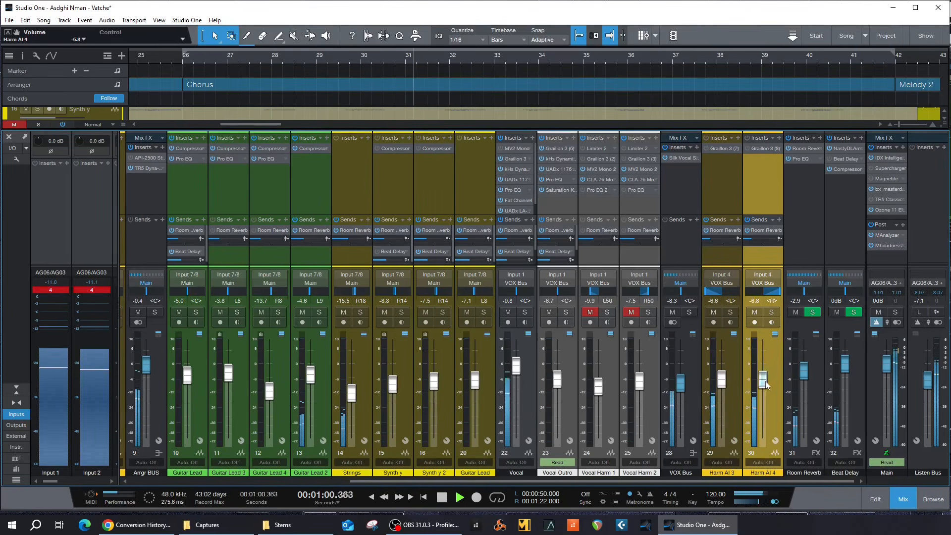
Step: Audition Harm AI 3 and 4 with solo and mute, then move VOX Bus after Harm AI 4
{"action": "left_click", "coordinate": [730, 311]}
{"action": "left_click", "coordinate": [771, 312]}
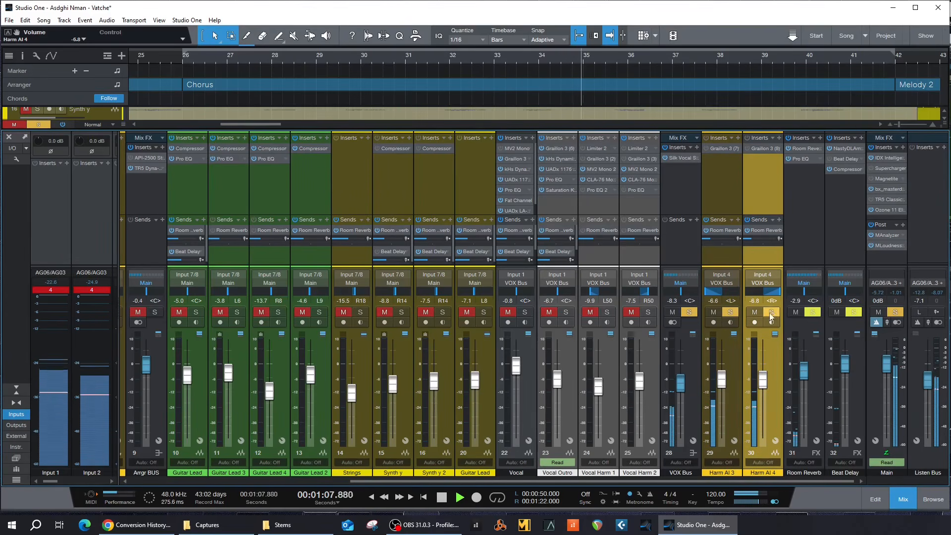
{"action": "left_click", "coordinate": [751, 311]}
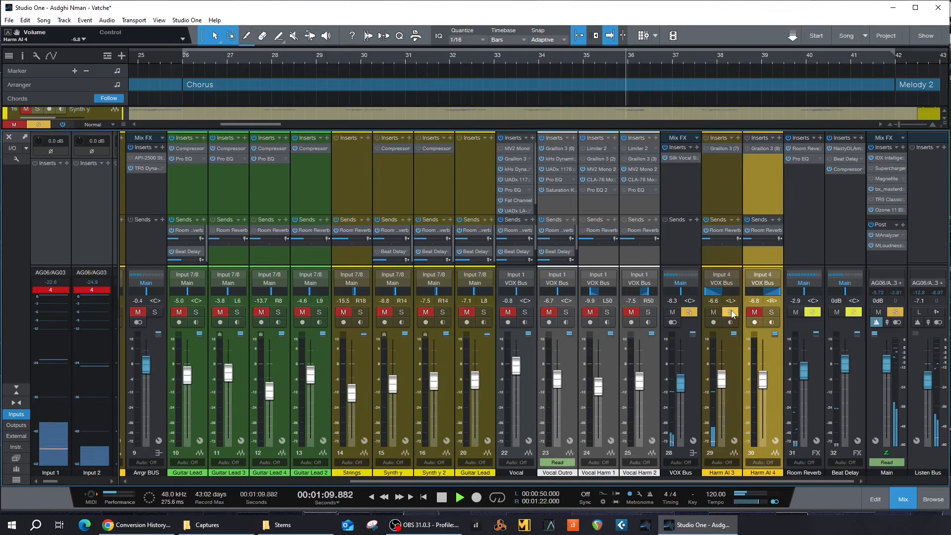
{"action": "left_click", "coordinate": [731, 311]}
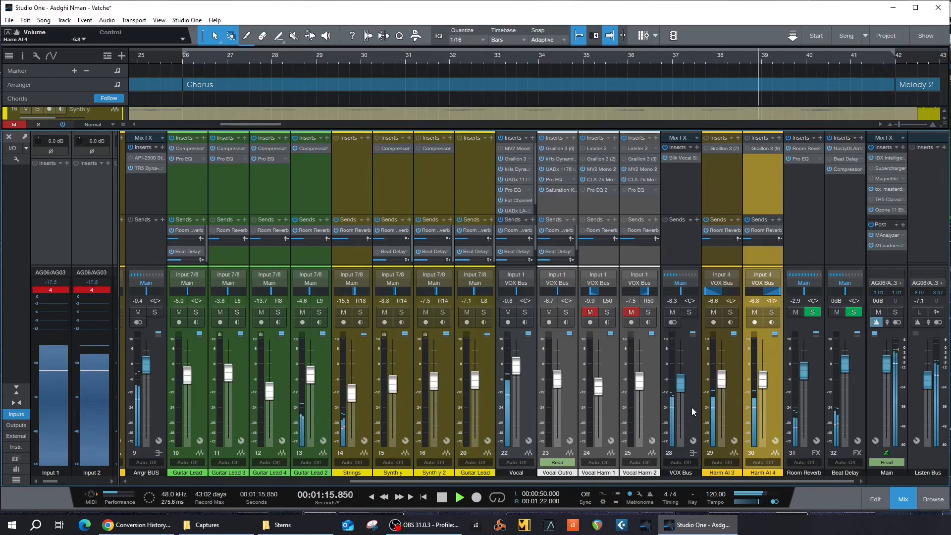
{"action": "left_click_drag", "start_coordinate": [691, 407], "coordinate": [775, 412]}
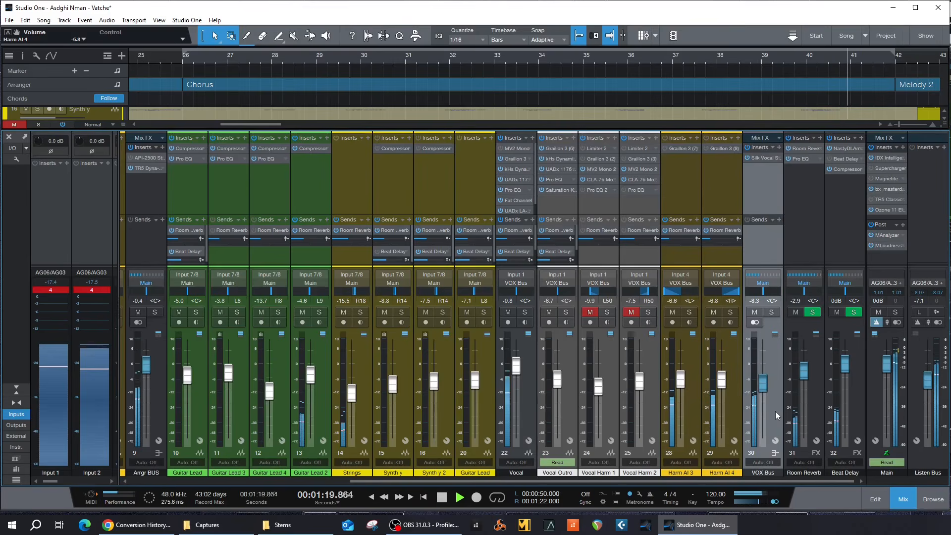
Step: During playback, link Harm AI 3 and 4 and trim their faders to -6.5 and -6.7 dB
{"action": "key", "text": "space"}
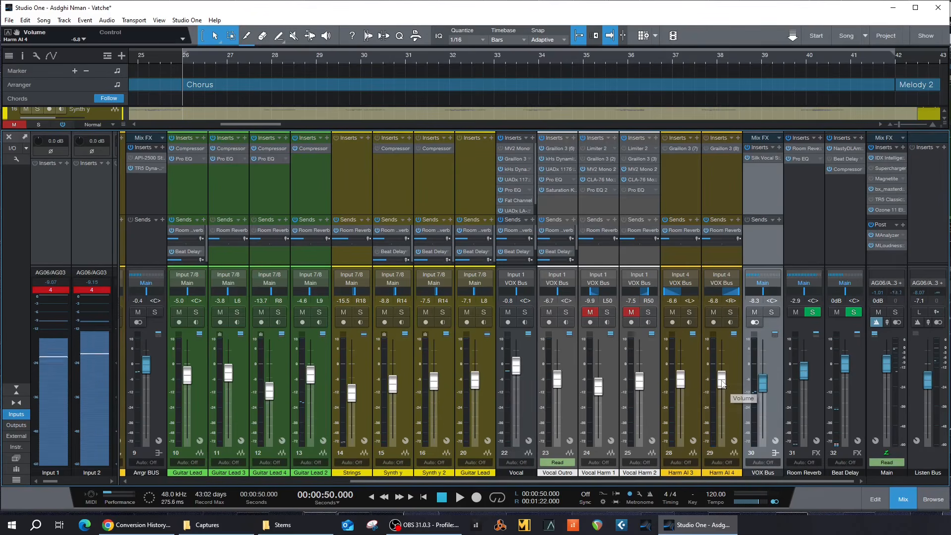
{"action": "key", "text": "space"}
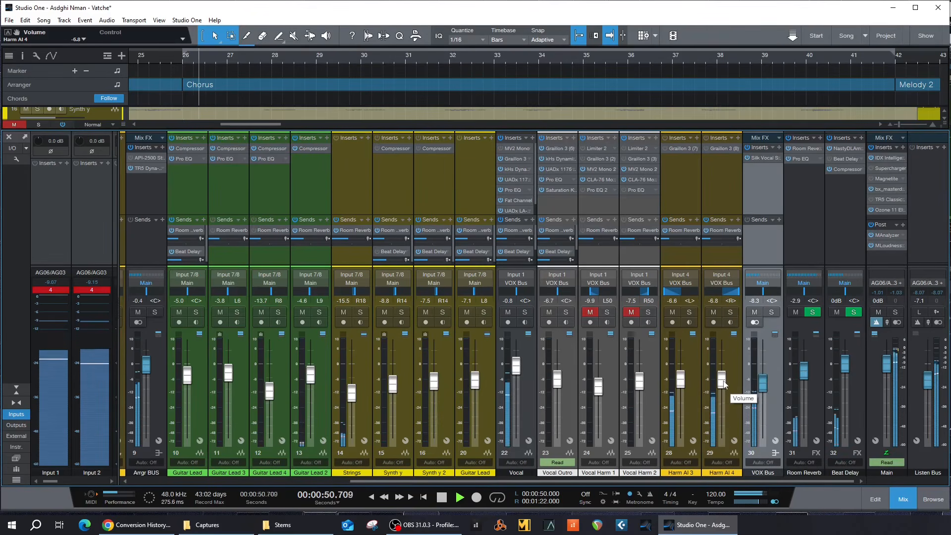
{"action": "left_click", "coordinate": [692, 409]}
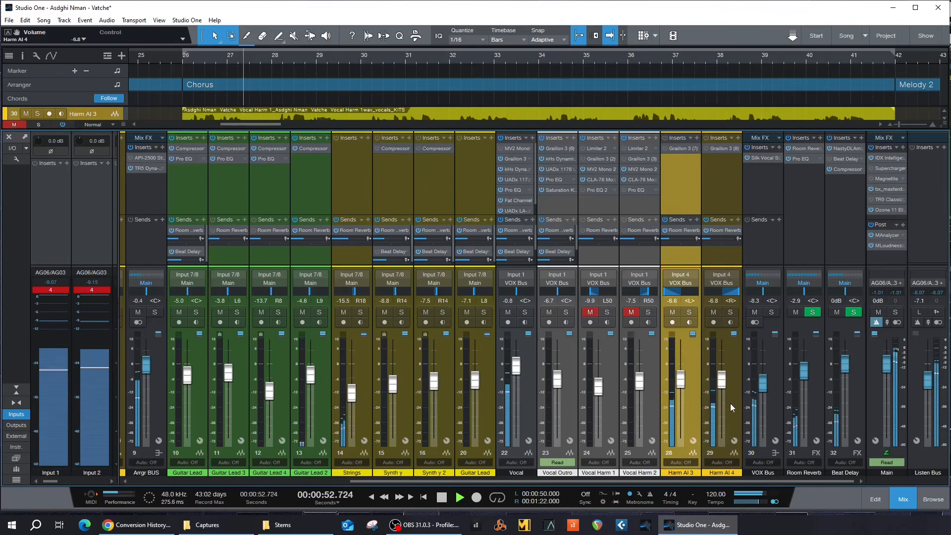
{"action": "left_click", "coordinate": [730, 403], "text": "shift"}
{"action": "left_click_drag", "start_coordinate": [723, 389], "coordinate": [723, 385]}
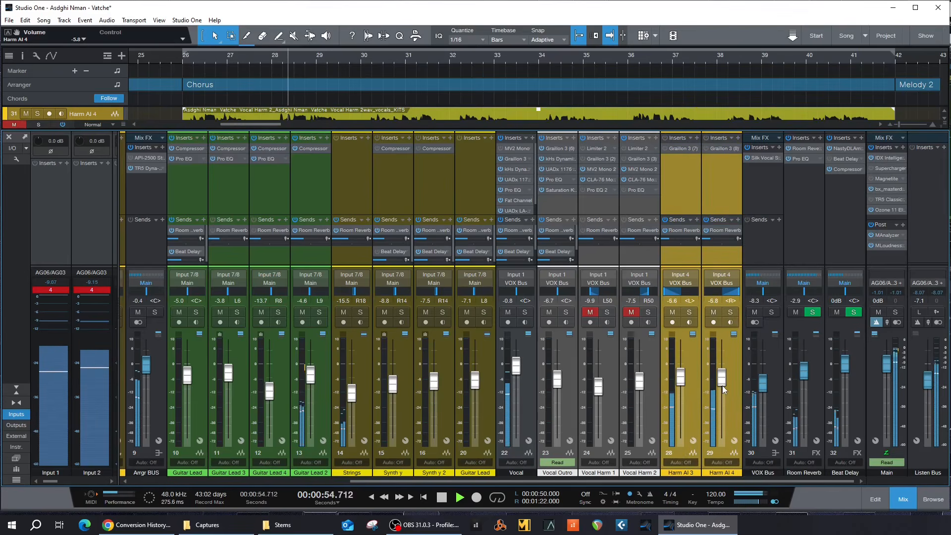
{"action": "scroll", "coordinate": [723, 386], "scroll_direction": "up", "scroll_amount": 2}
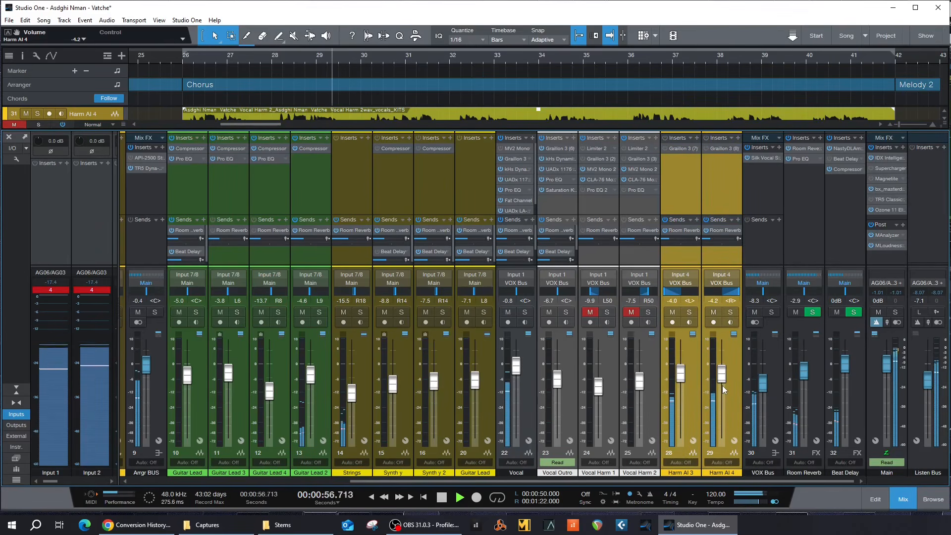
{"action": "scroll", "coordinate": [723, 385], "scroll_direction": "down", "scroll_amount": 1}
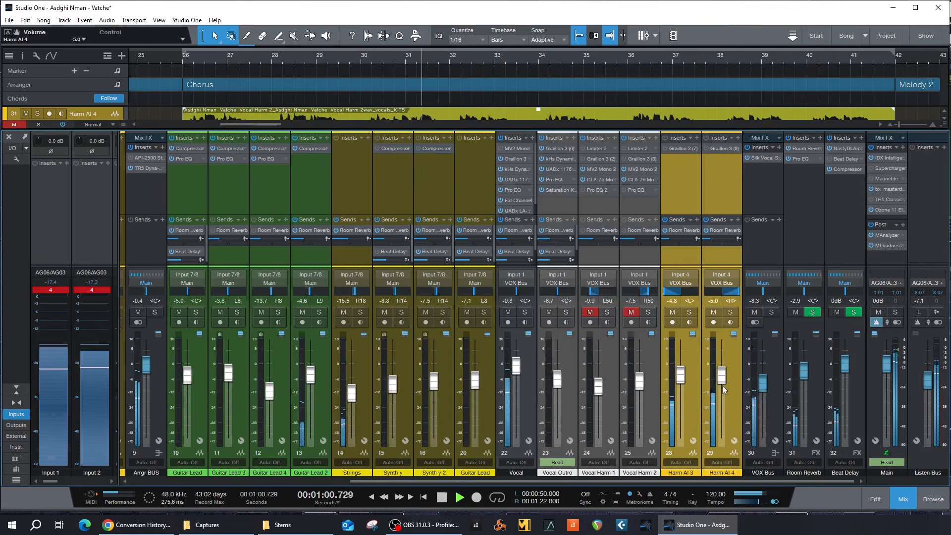
{"action": "scroll", "coordinate": [723, 385], "scroll_direction": "down", "scroll_amount": 2}
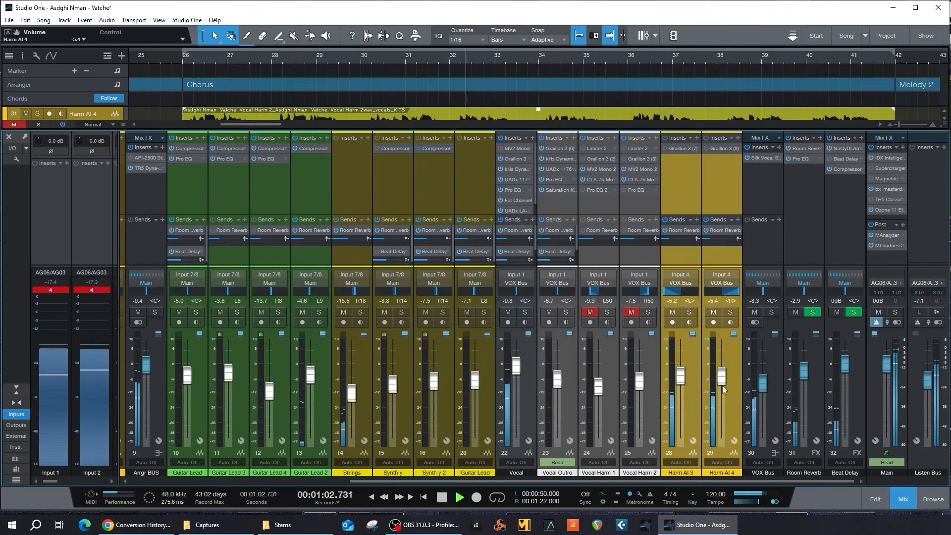
{"action": "scroll", "coordinate": [722, 385], "scroll_direction": "down", "scroll_amount": 1}
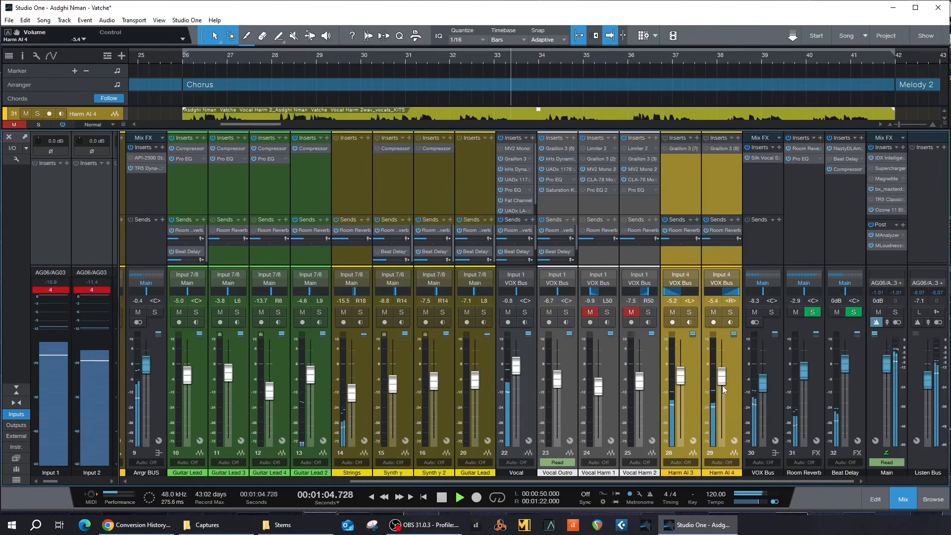
{"action": "scroll", "coordinate": [722, 385], "scroll_direction": "up", "scroll_amount": 1}
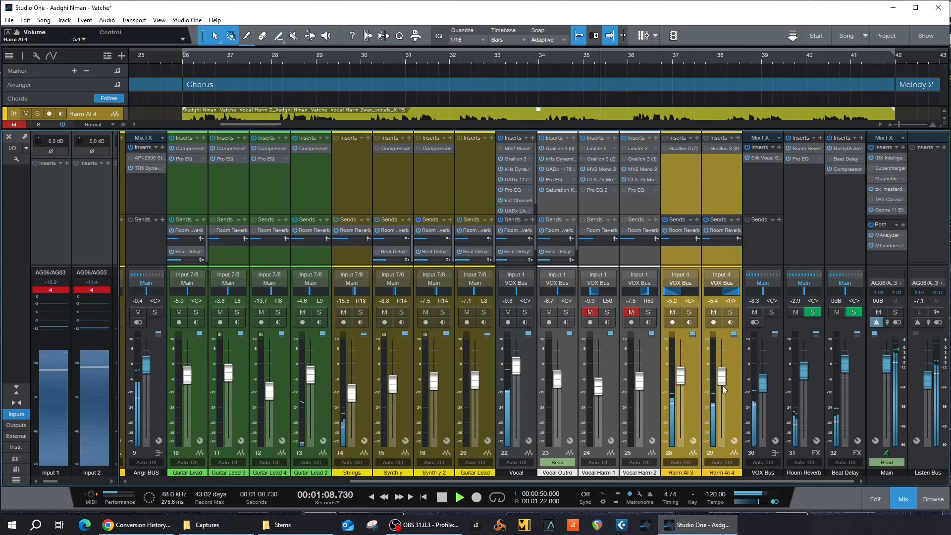
{"action": "scroll", "coordinate": [722, 386], "scroll_direction": "down", "scroll_amount": 1}
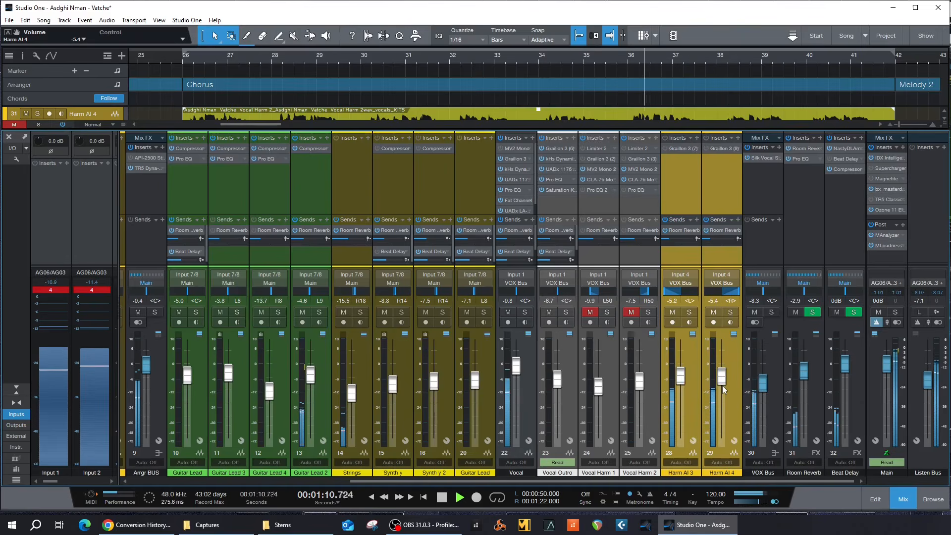
{"action": "scroll", "coordinate": [722, 385], "scroll_direction": "down", "scroll_amount": 2}
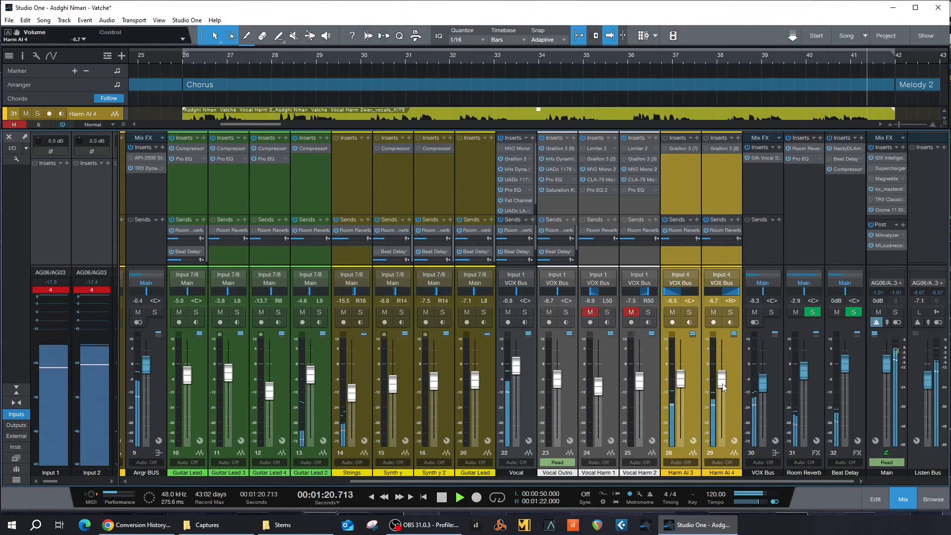
Step: Stop playback and check the Kits.ai page in the browser
{"action": "key", "text": "space"}
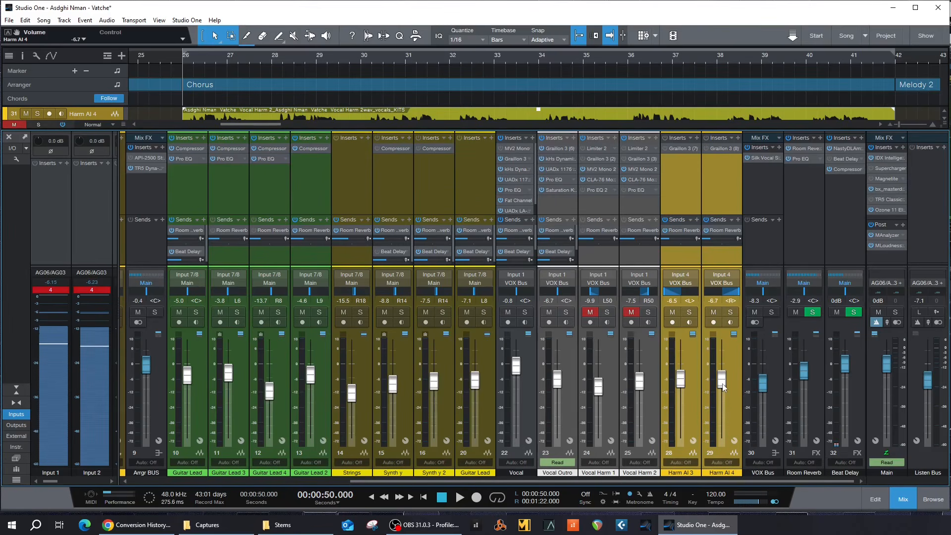
{"action": "key", "text": "alt+Tab"}
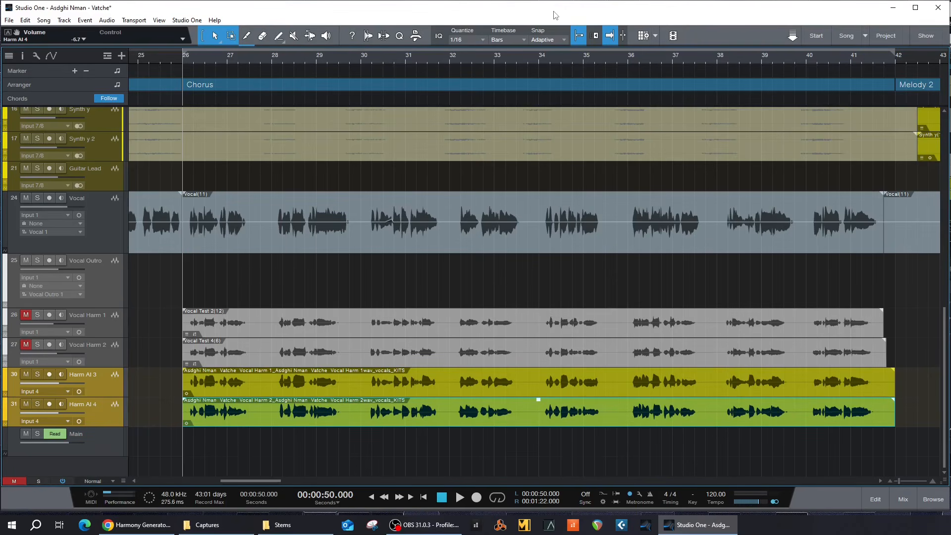
Step: Start playback at bar 26 to hear the KITS harmony clips across the chorus
{"action": "key", "text": "space"}
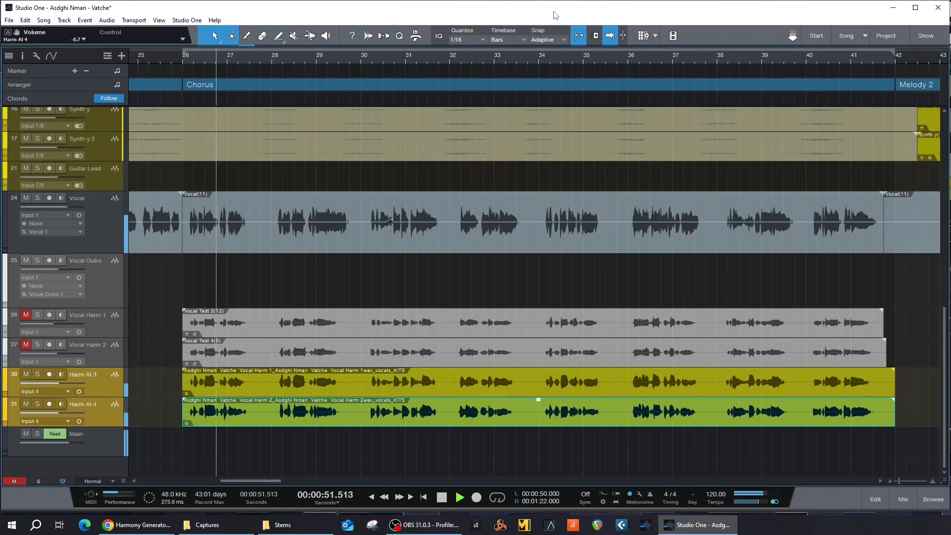